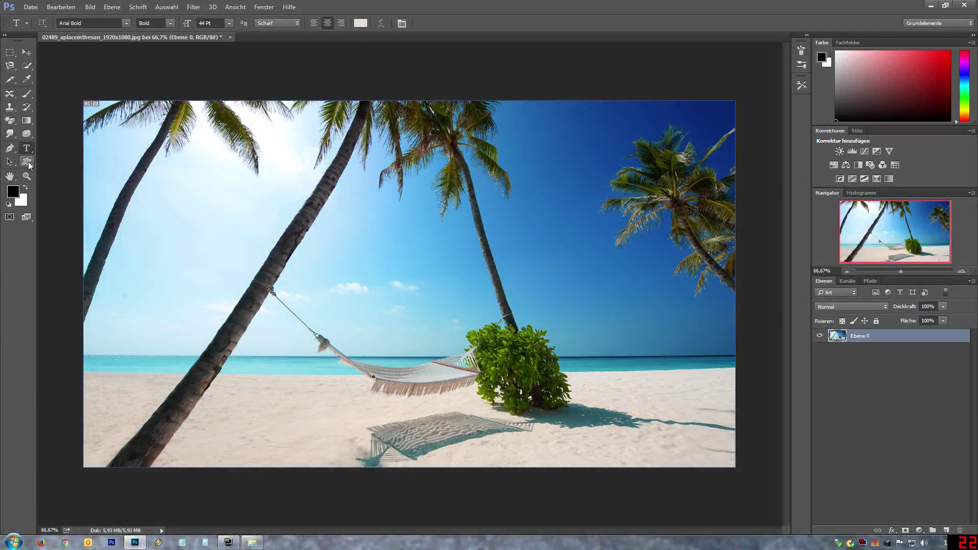
- Draw the Radioaktiv custom shape over the sky
left_click(28, 161)
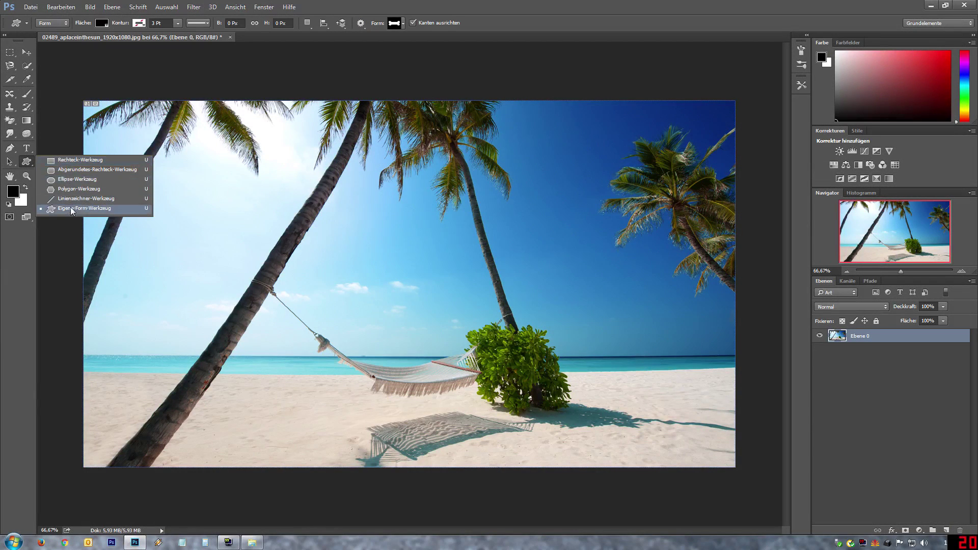
left_click(71, 209)
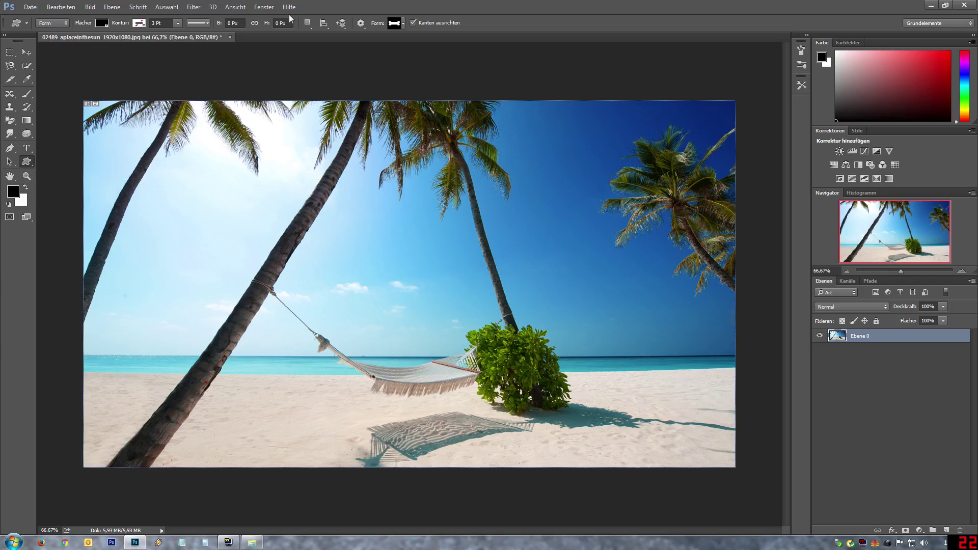
left_click(403, 24)
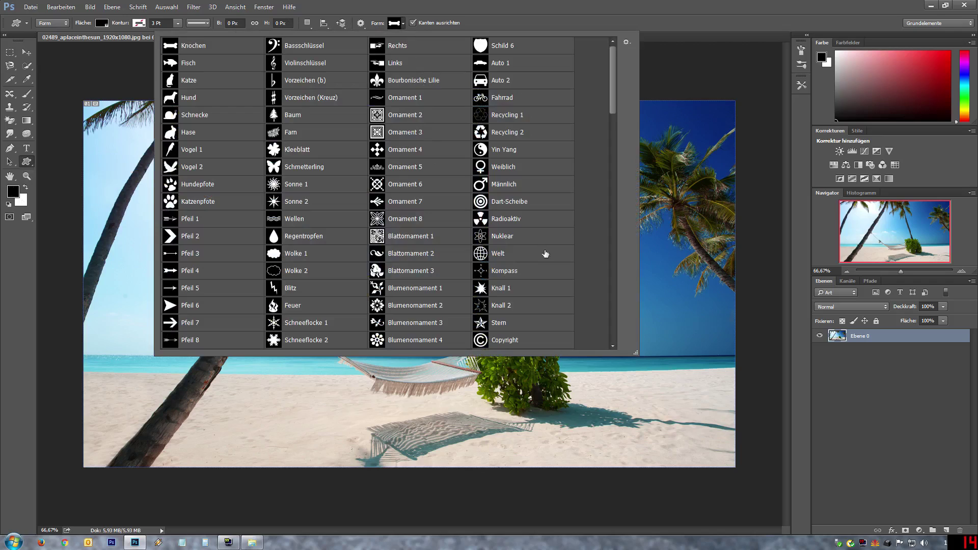
left_click(499, 220)
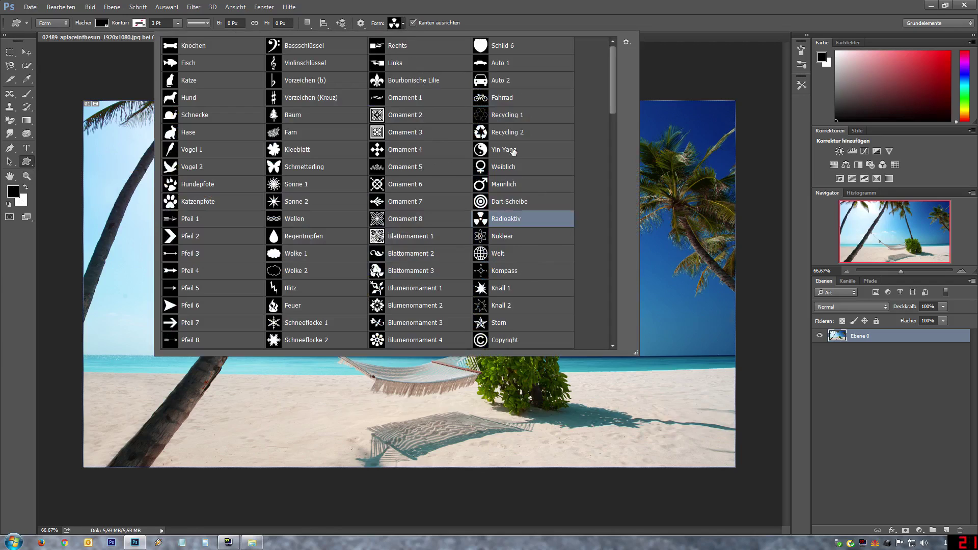
key("Return")
left_click_drag(529, 198, 660, 313)
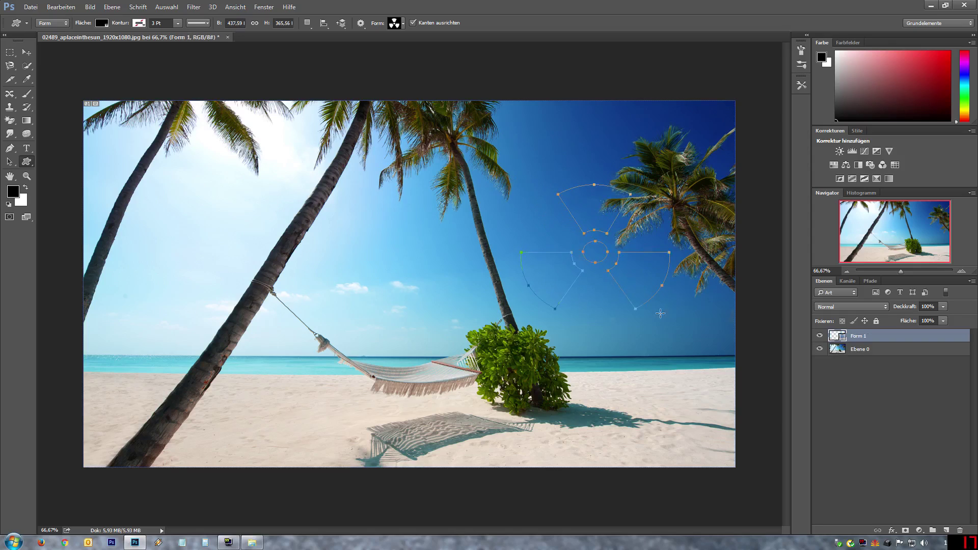
- Move the radioactive symbol toward the centre, then delete it
left_click(27, 52)
mouse_move(520, 283)
left_mouse_down()
mouse_move(355, 288)
mouse_move(316, 304)
left_mouse_up()
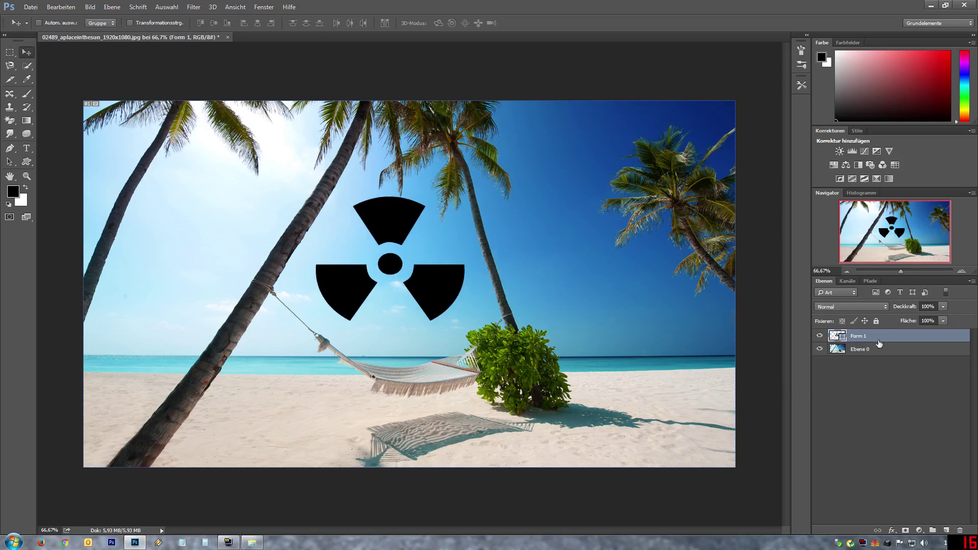
key("Delete")
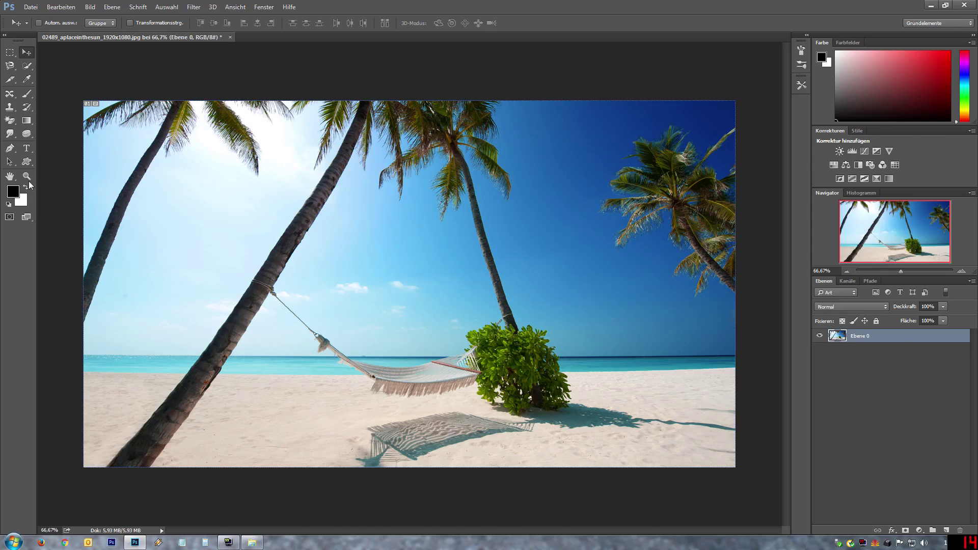
- Zoom in on the bush, then try 100%, fit-screen and fill-screen views
left_click(10, 176)
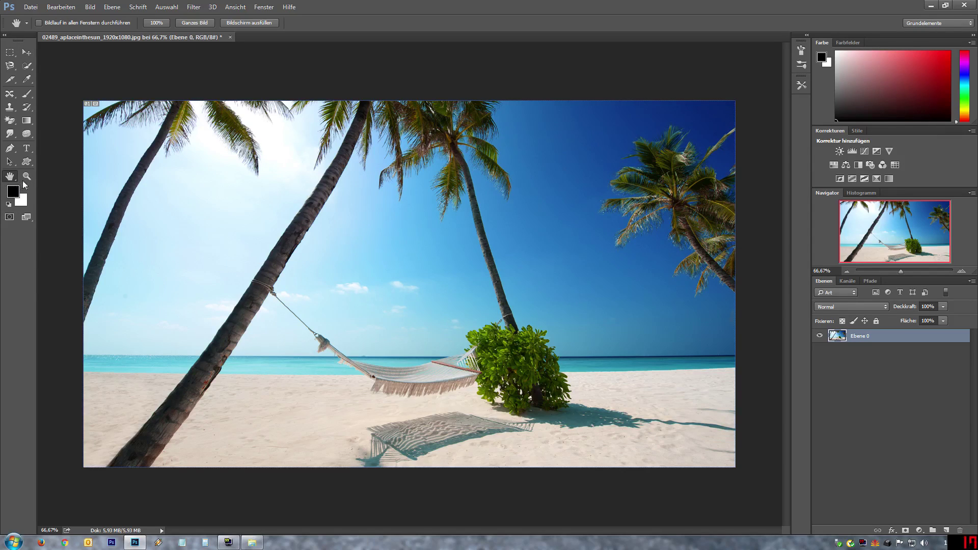
left_click(27, 177)
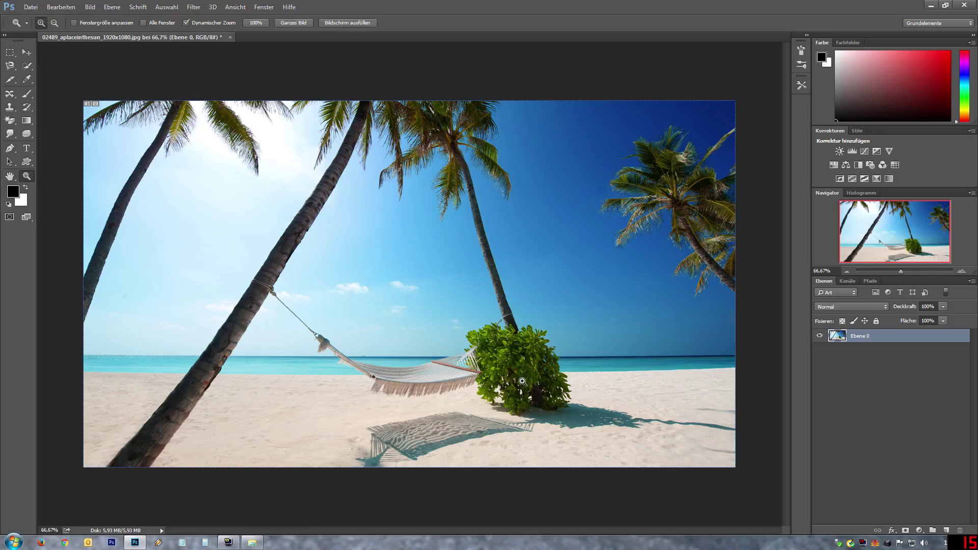
mouse_move(522, 381)
left_mouse_down()
mouse_move(689, 373)
mouse_move(254, 377)
left_mouse_up()
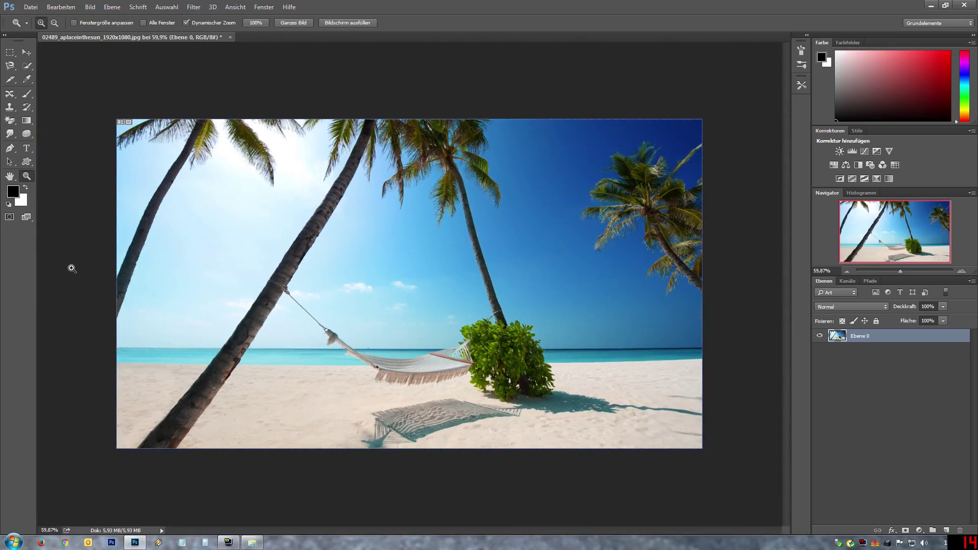
left_click(256, 23)
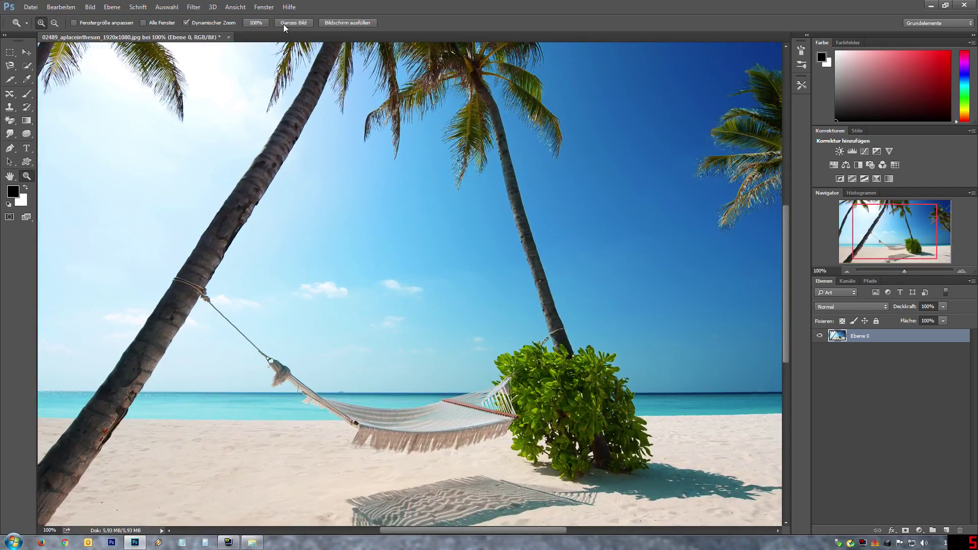
left_click(285, 23)
left_click(333, 26)
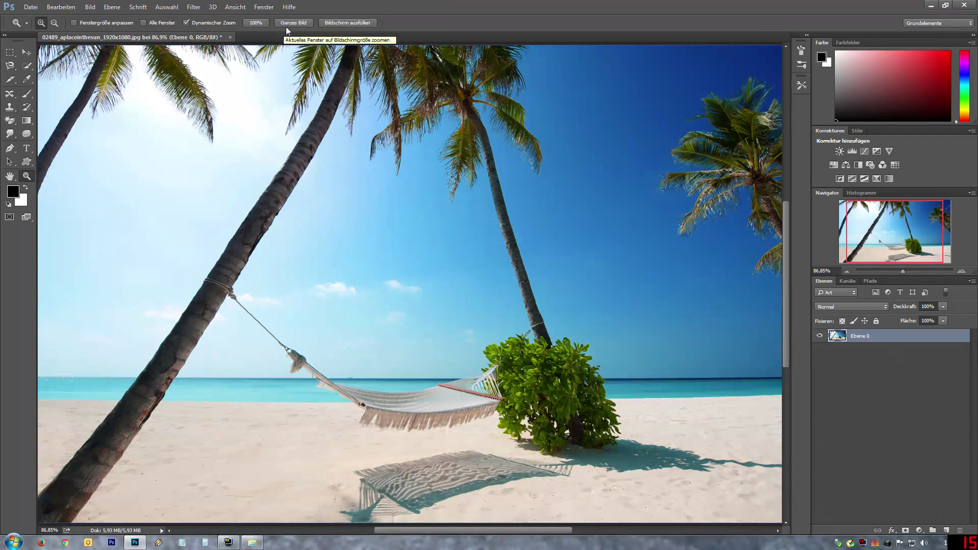
left_click(285, 23)
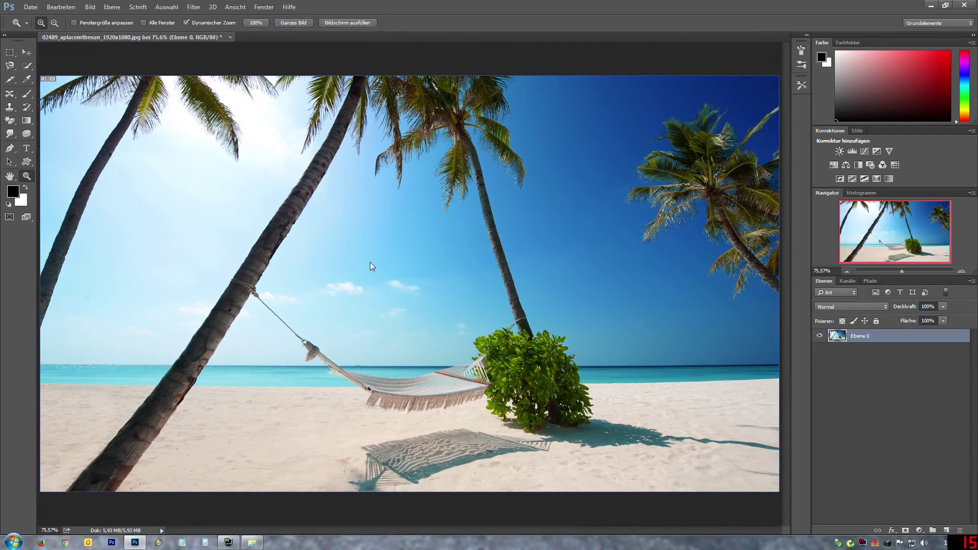
right_click(340, 263)
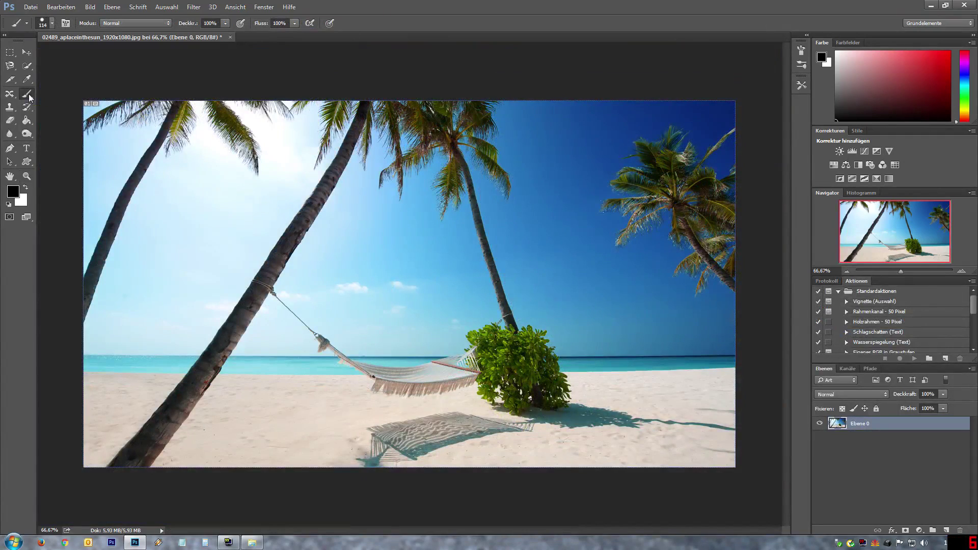
- Paint a hard black dot on the sky with a roughly 94 px Brush
right_click(28, 95)
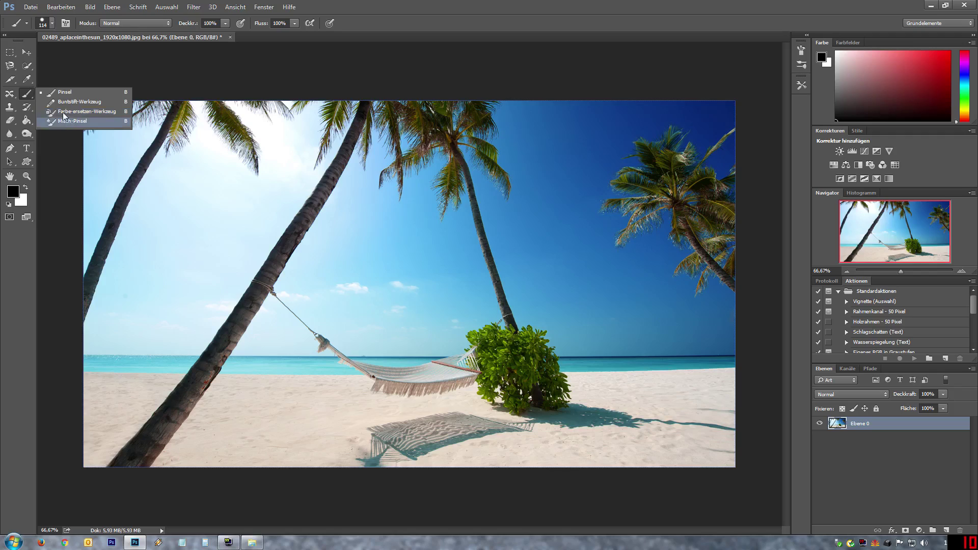
left_click(56, 95)
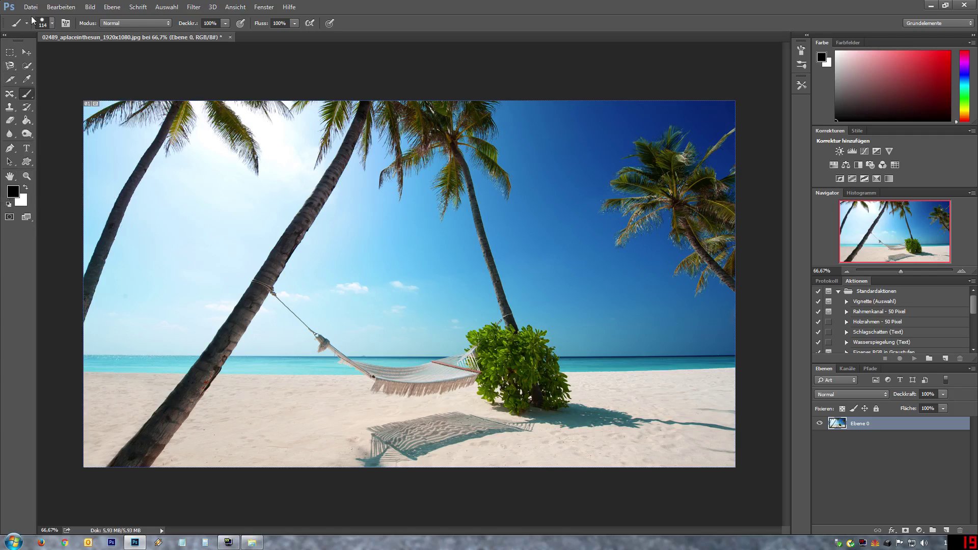
left_click(52, 23)
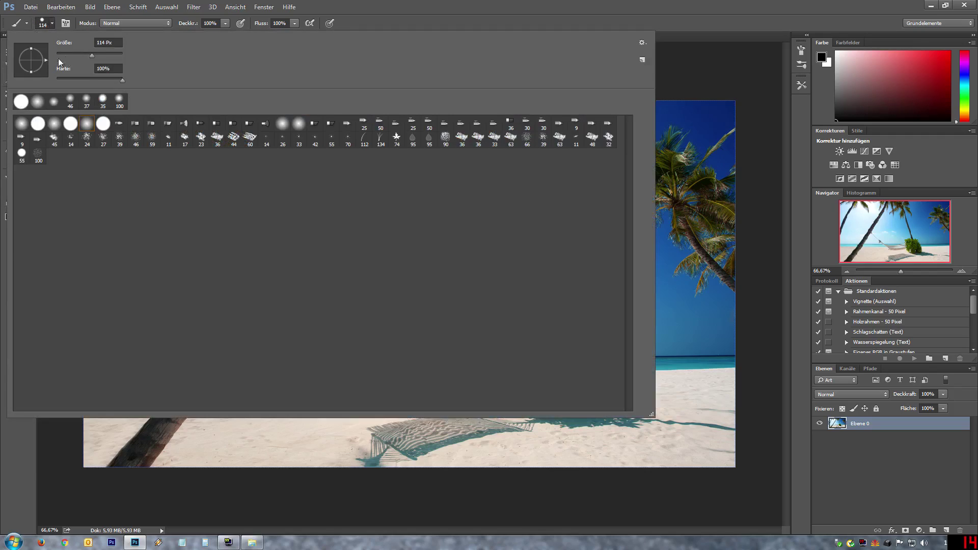
mouse_move(87, 57)
left_mouse_down()
mouse_move(75, 55)
mouse_move(83, 60)
left_mouse_up()
left_click_drag(684, 202, 681, 202)
left_click(693, 312)
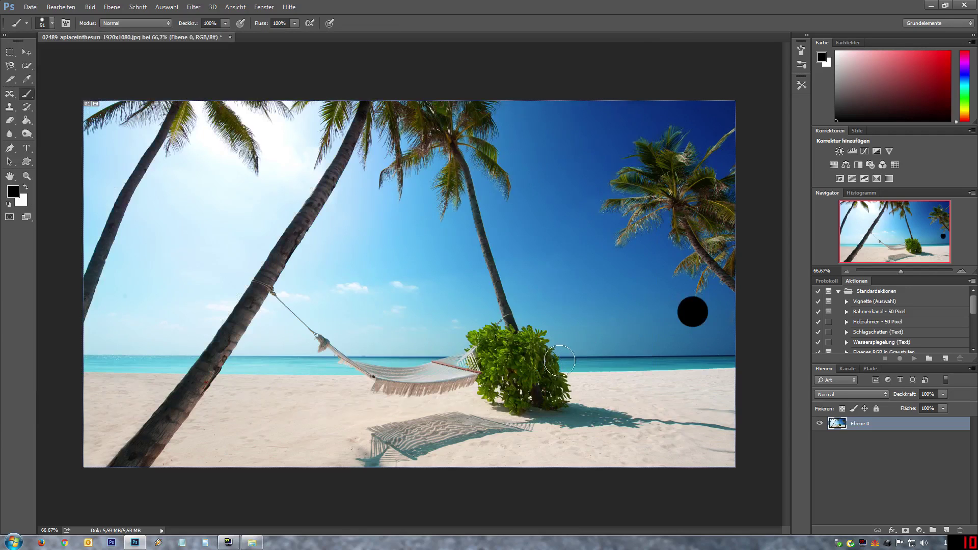
- Lower brush hardness, paint a soft black dot, then revert both dots in History
left_click(51, 24)
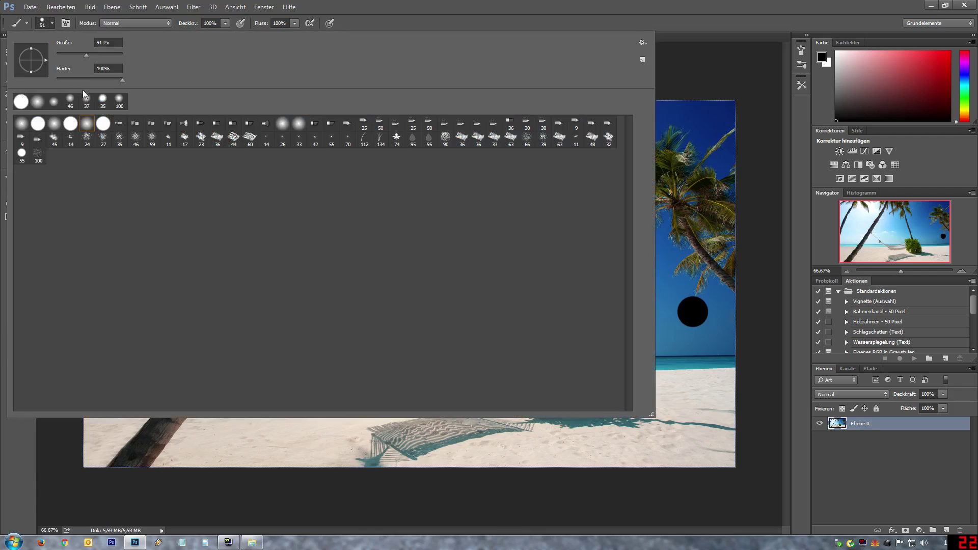
left_click_drag(125, 82, 47, 86)
left_click(329, 6)
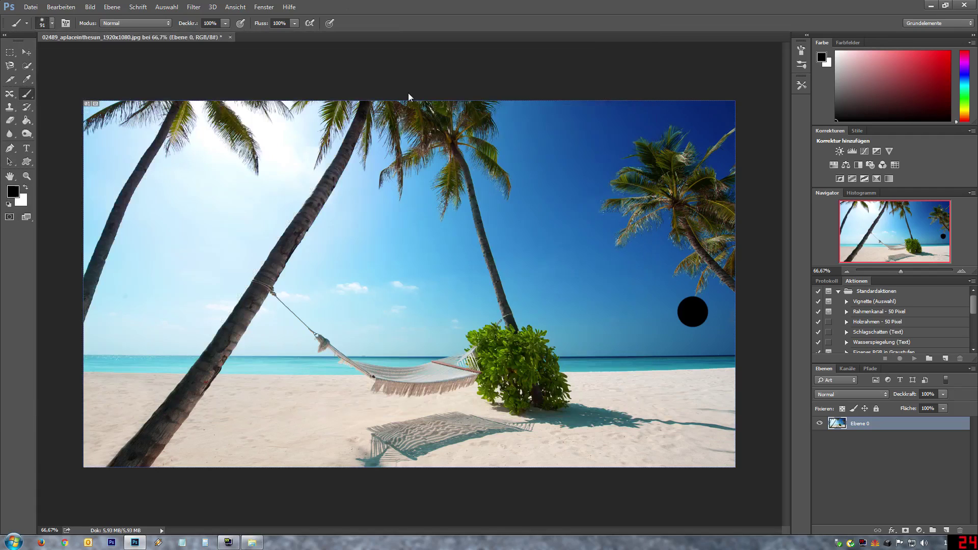
left_click(648, 313)
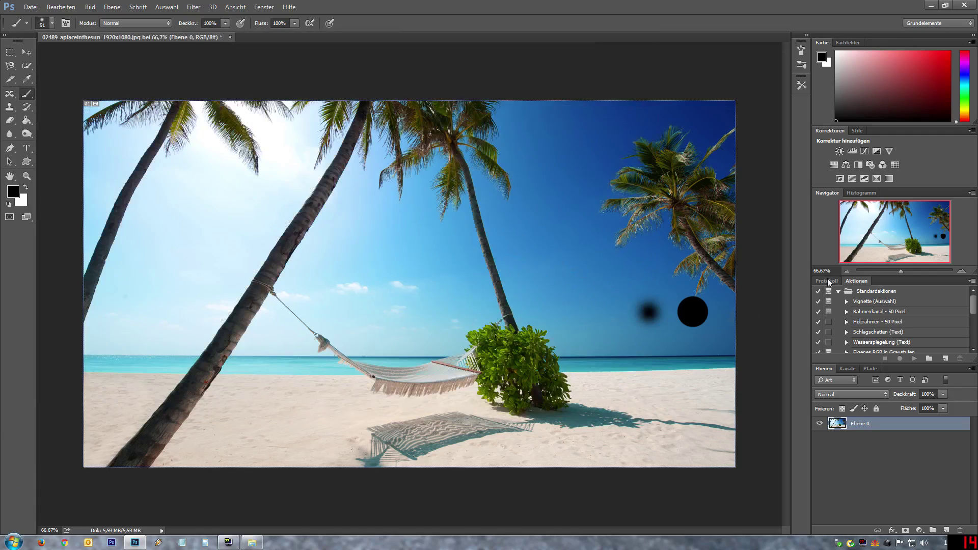
left_click(827, 281)
left_click(861, 324)
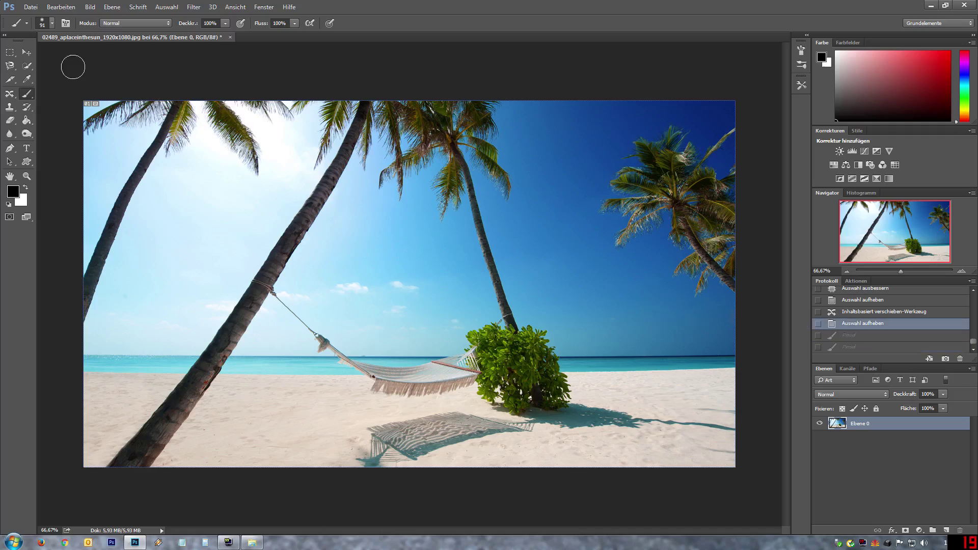
- Select the 74 px star-shaped brush tip
left_click(52, 24)
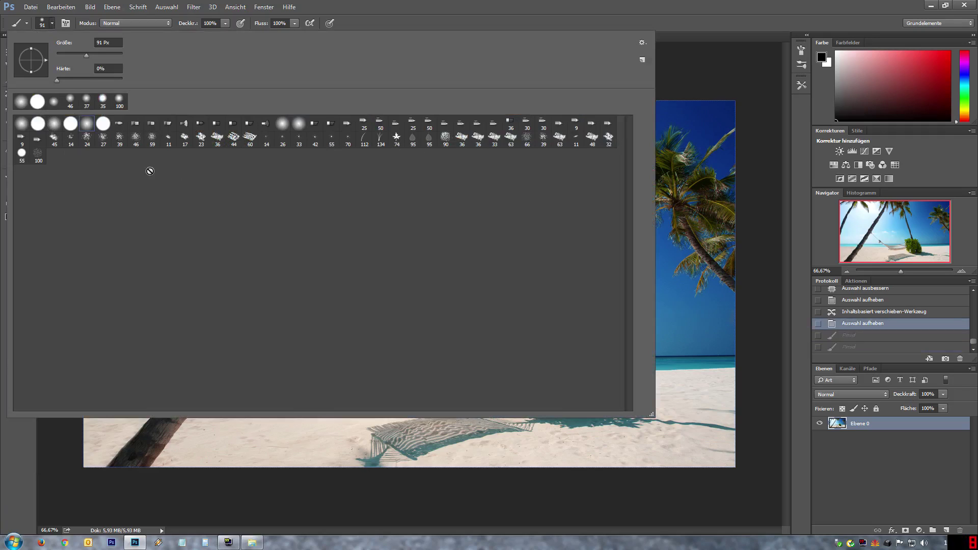
left_click(397, 137)
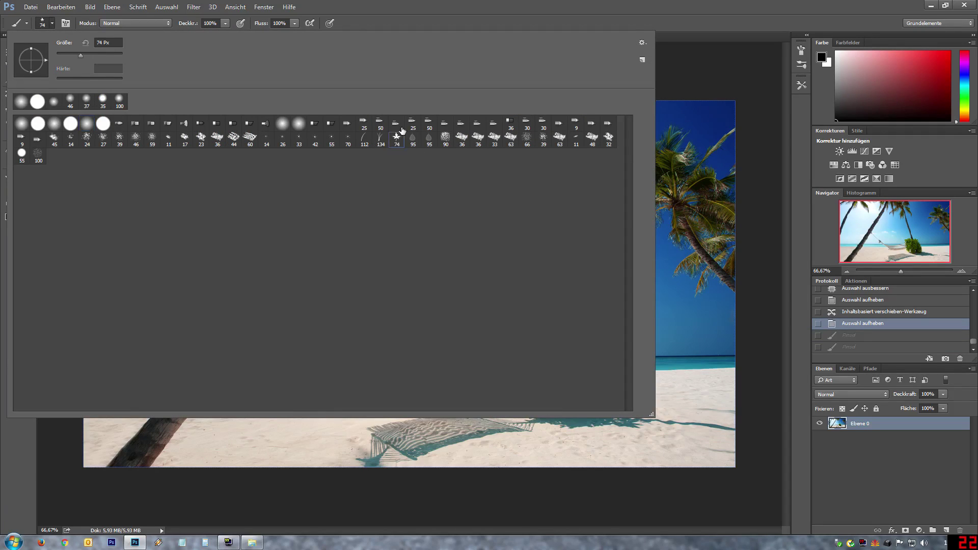
left_click(464, 5)
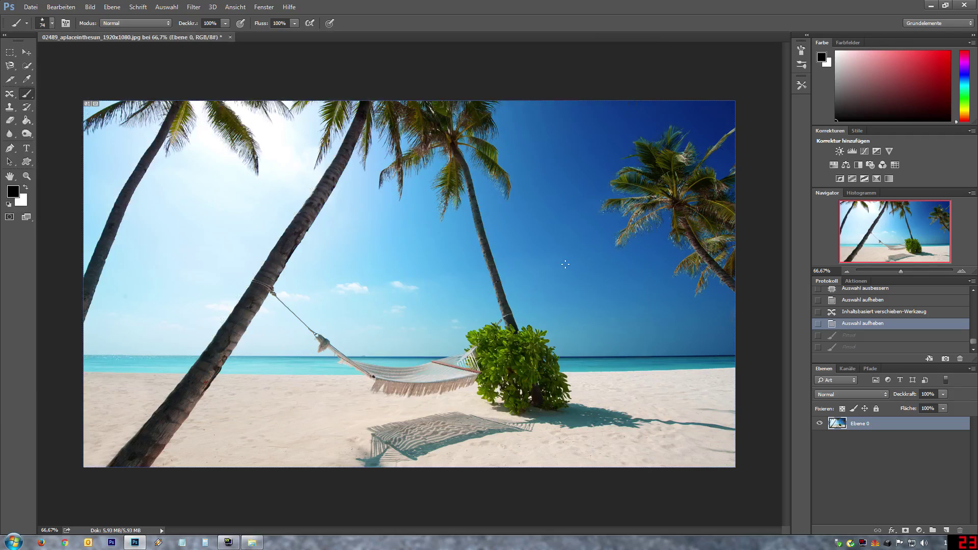
- Scatter black star marks across the sky, then revert them in History
left_click_drag(565, 264, 576, 318)
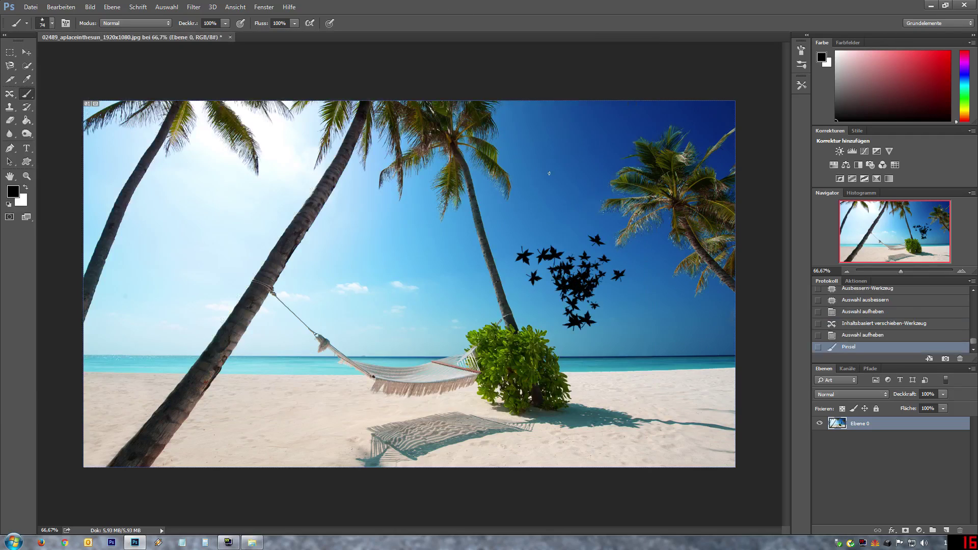
left_click_drag(549, 173, 555, 198)
left_click(398, 246)
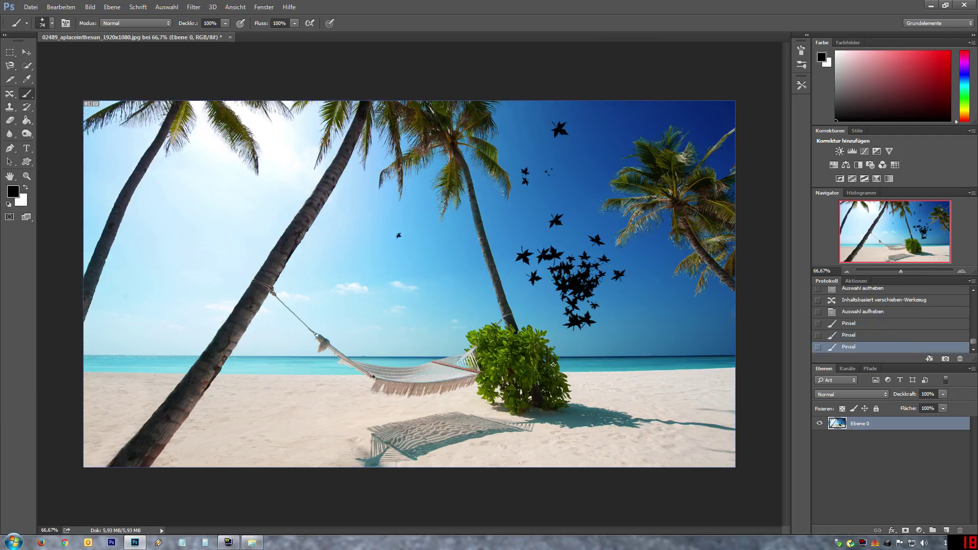
left_click_drag(631, 316, 713, 352)
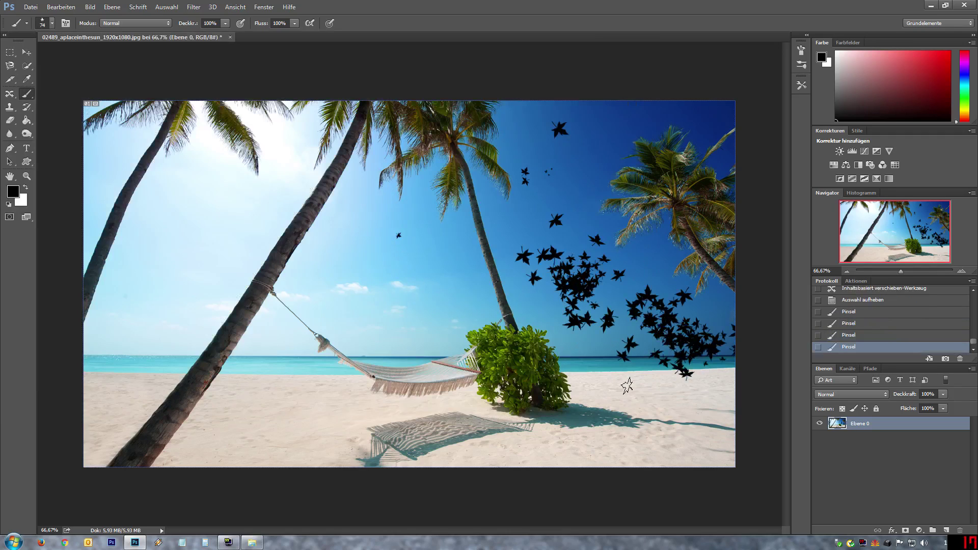
left_click(847, 300)
left_click(53, 26)
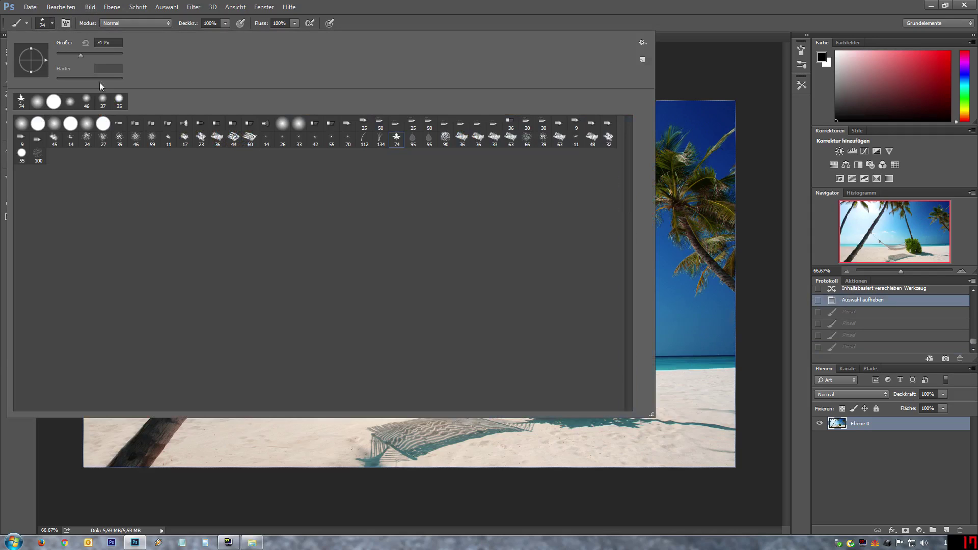
- Paint thick black bristle strokes over the sky, revert them, and pick a soft round brush
double_click(233, 123)
left_click_drag(539, 224, 535, 263)
mouse_move(600, 243)
left_mouse_down()
mouse_move(609, 126)
mouse_move(311, 270)
mouse_move(647, 334)
left_mouse_up()
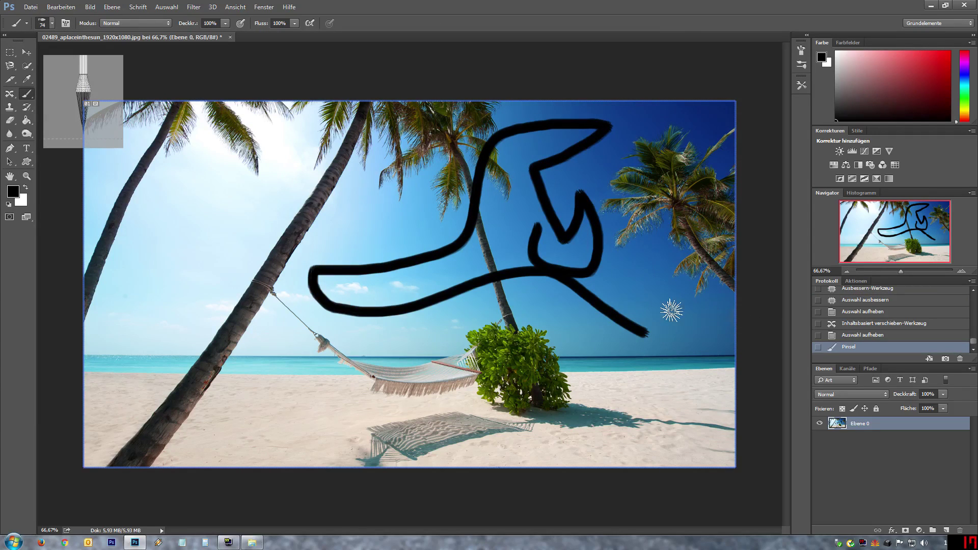
mouse_move(192, 253)
left_mouse_down()
mouse_move(182, 239)
mouse_move(240, 165)
left_mouse_up()
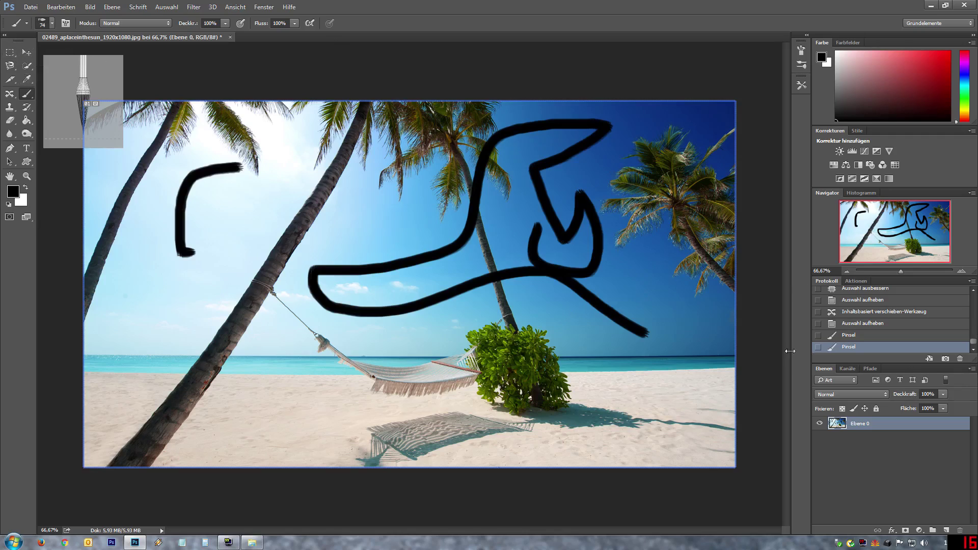
left_click(816, 323)
mouse_move(70, 50)
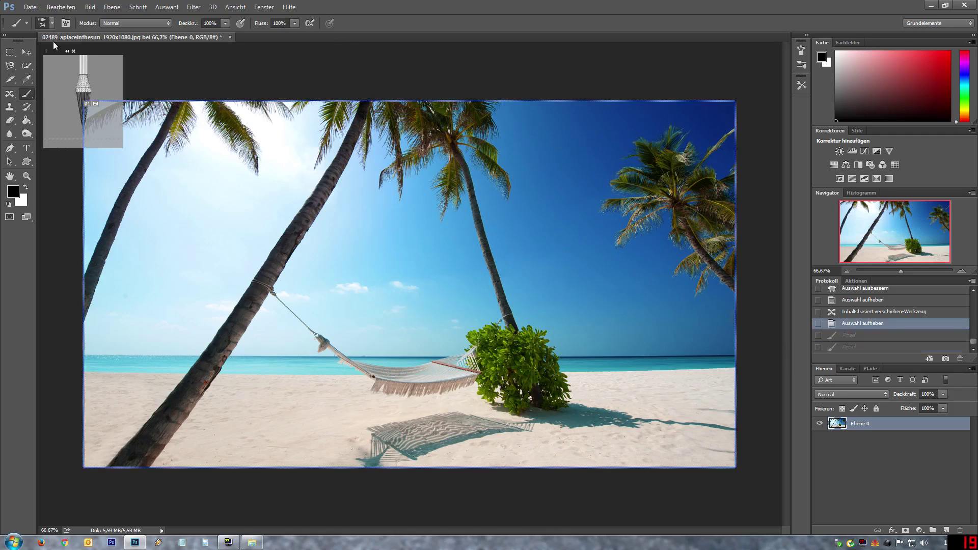
left_click(53, 24)
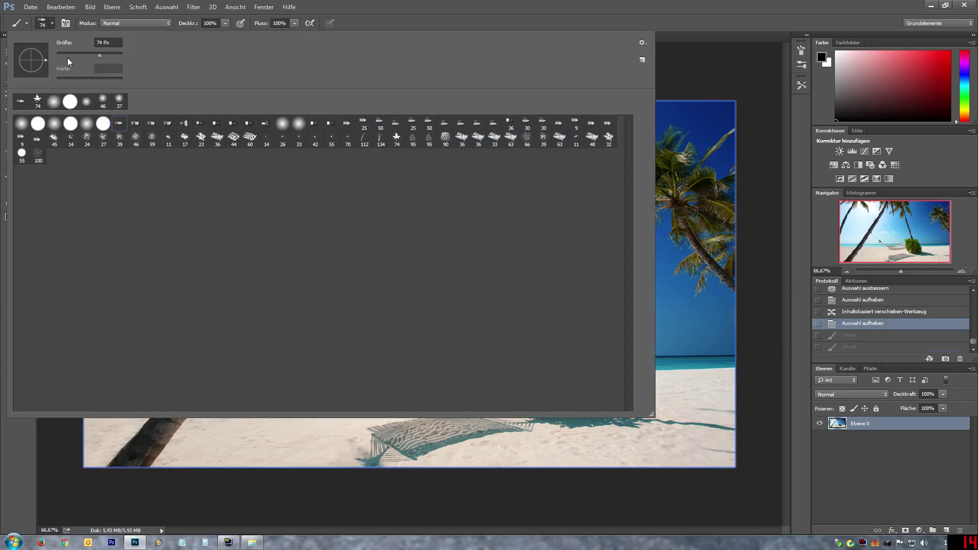
left_click(84, 125)
- Sample the bush's dark green as the foreground colour with the Eyedropper tool
key("Return")
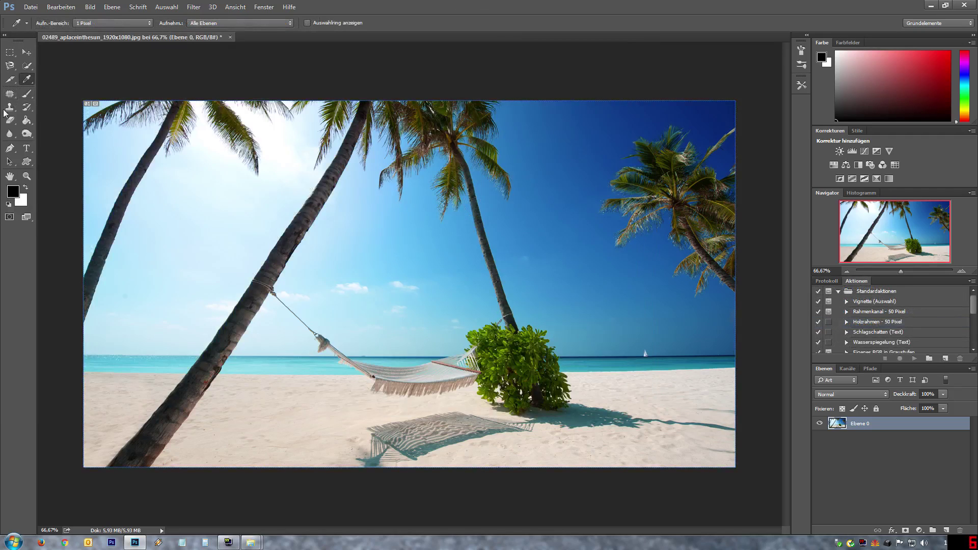
right_click(26, 81)
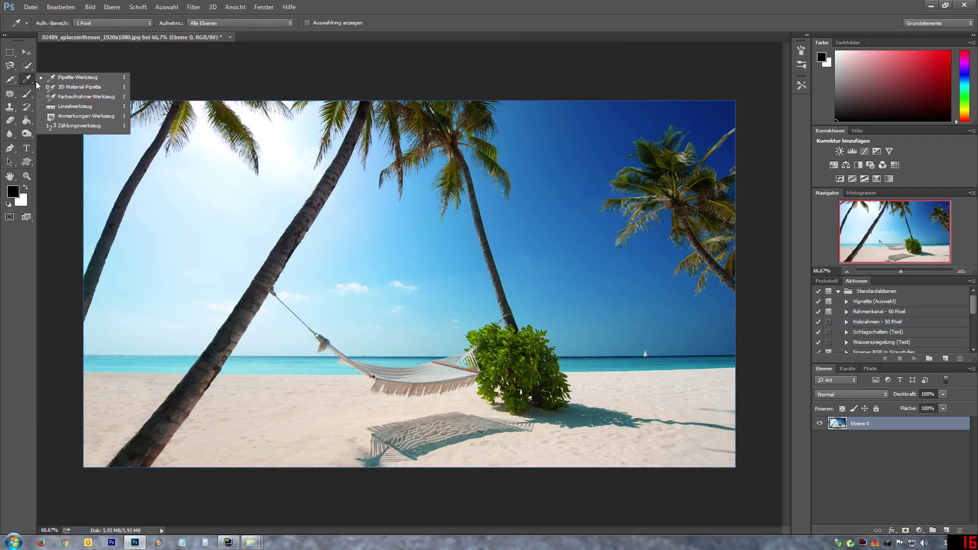
left_click(69, 77)
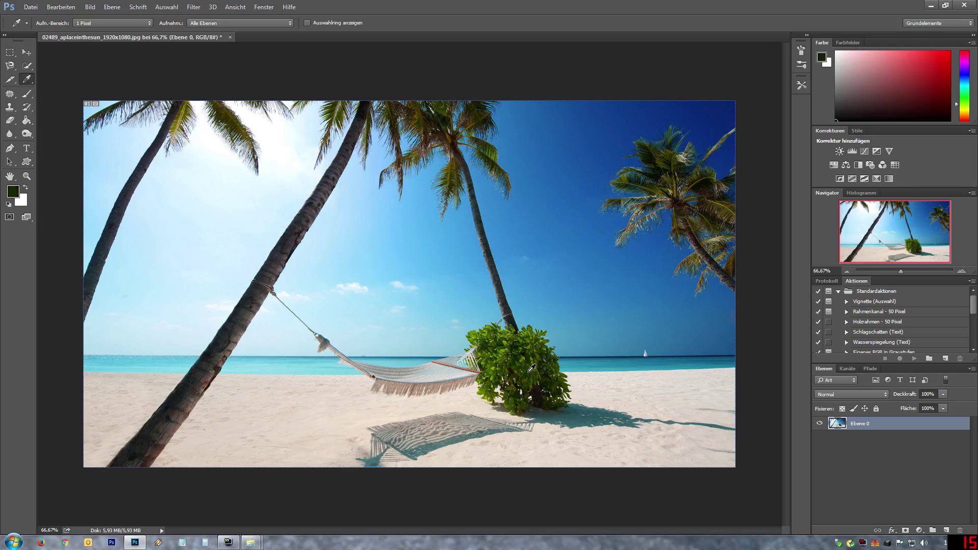
left_click(529, 371)
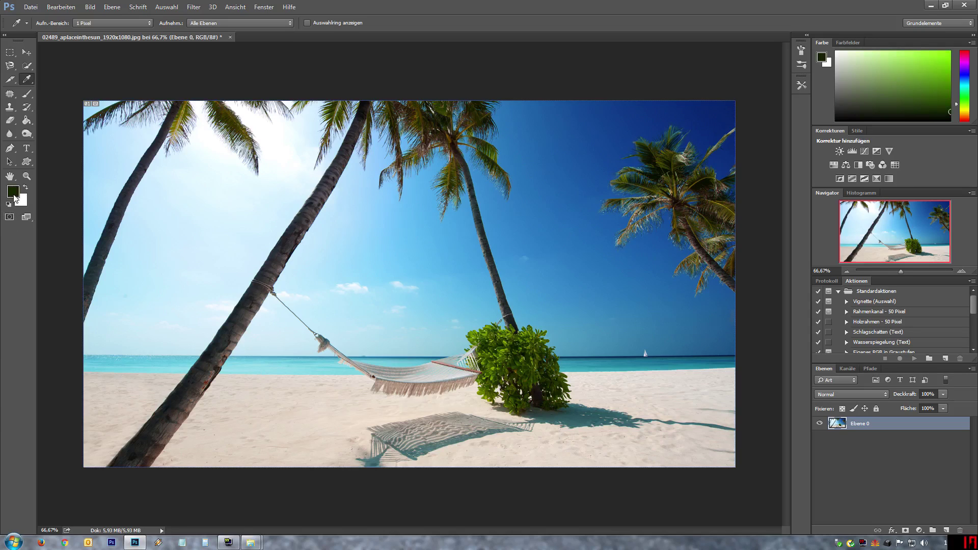
- In the foreground Color Picker, sample the sky, sand, palm trunk and sail colours
left_click(15, 195)
left_click_drag(584, 225, 222, 117)
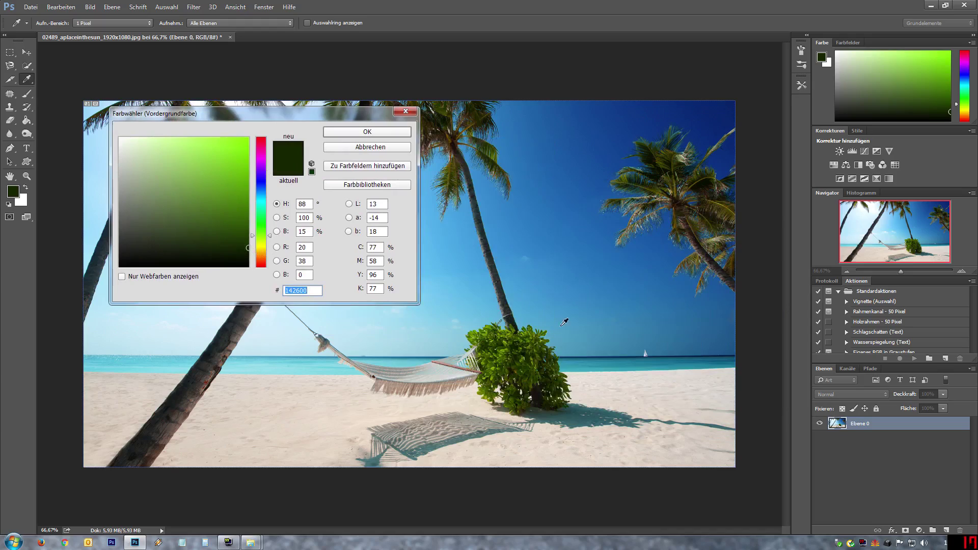
left_click(584, 235)
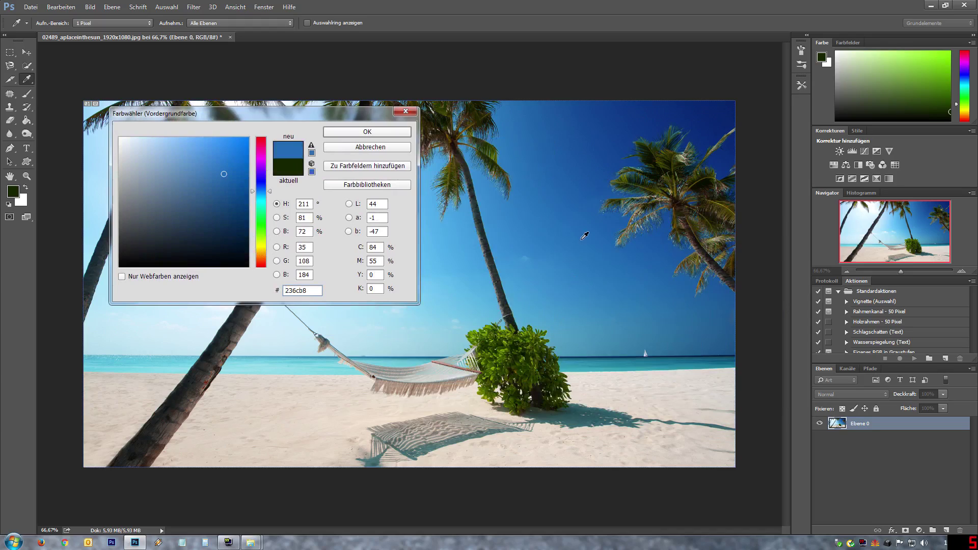
left_click(454, 456)
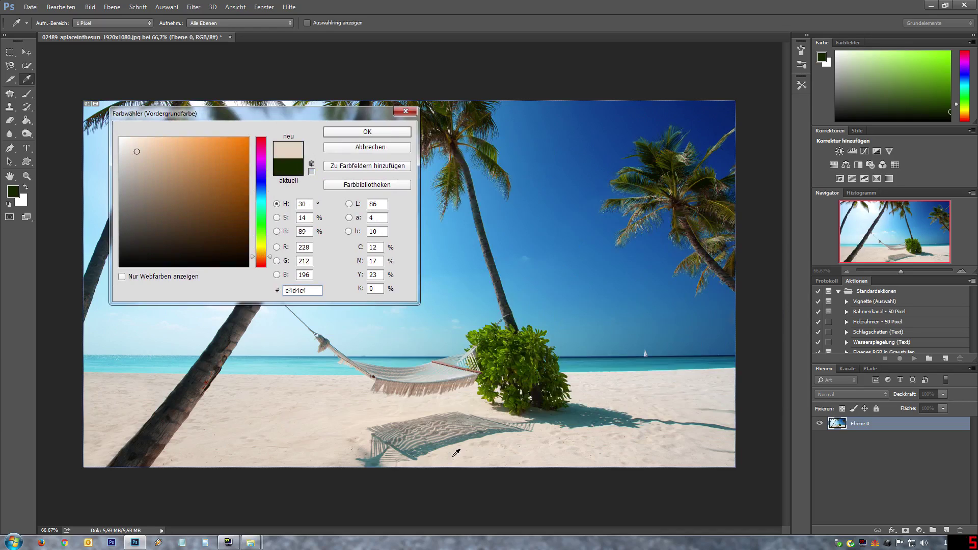
left_click(209, 379)
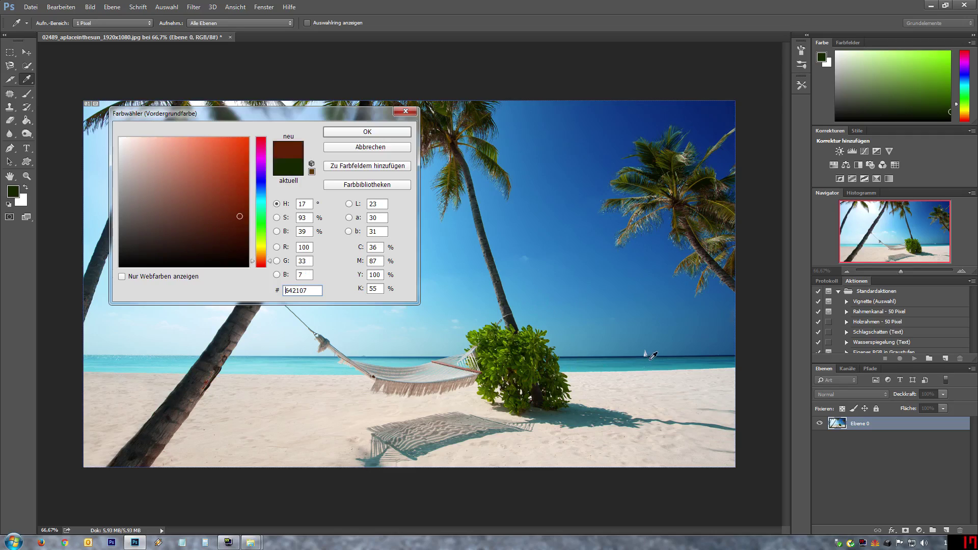
left_click(644, 355)
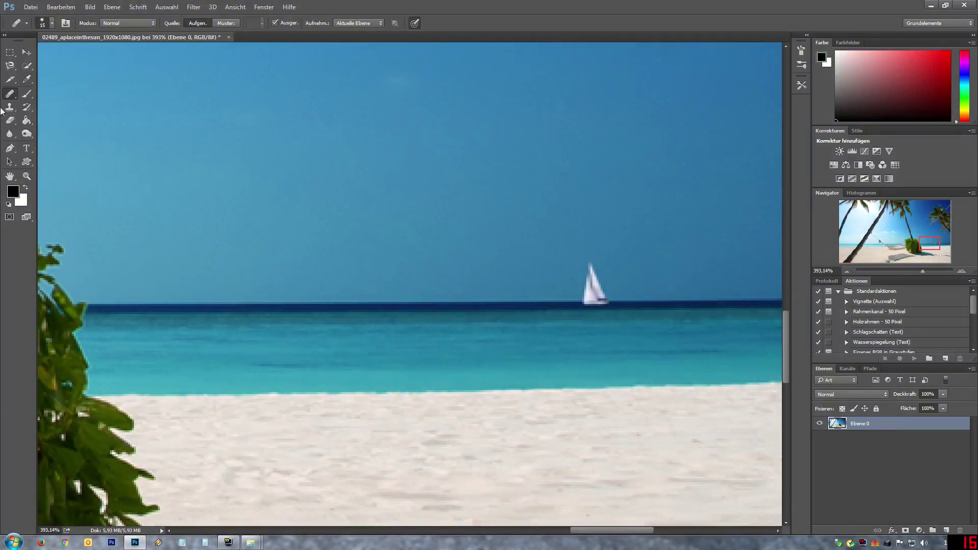
- Use the Healing Brush with a sea source to blend the sailboat's hull into the horizon
right_click(10, 95)
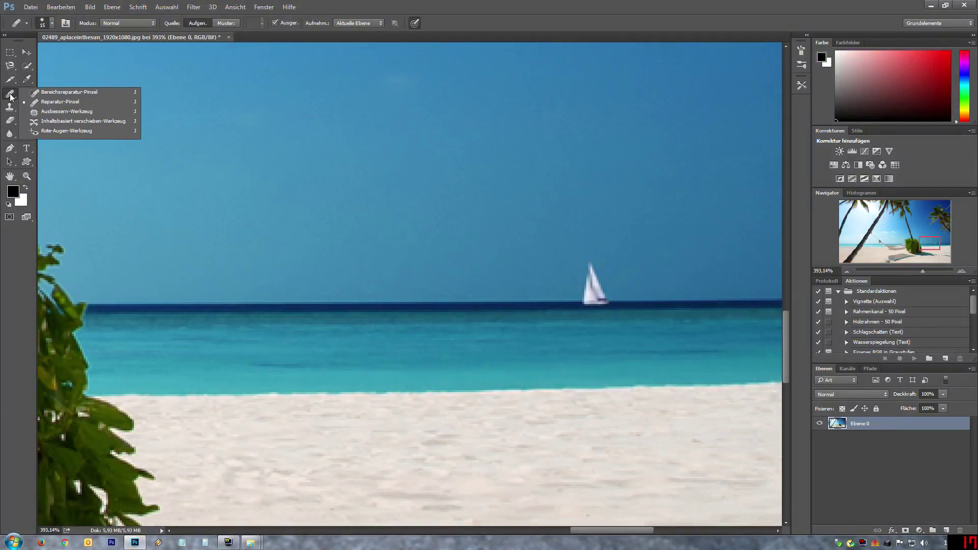
left_click(61, 101)
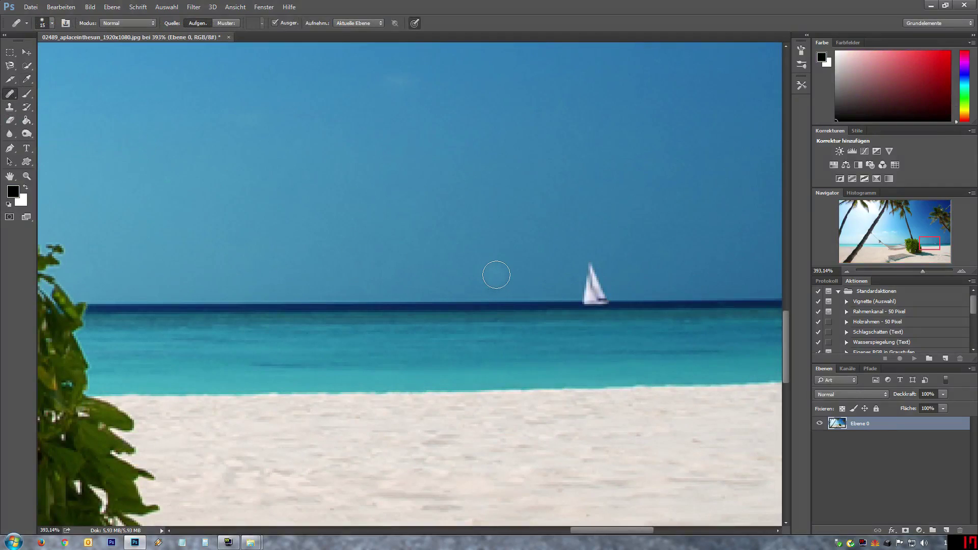
key("alt")
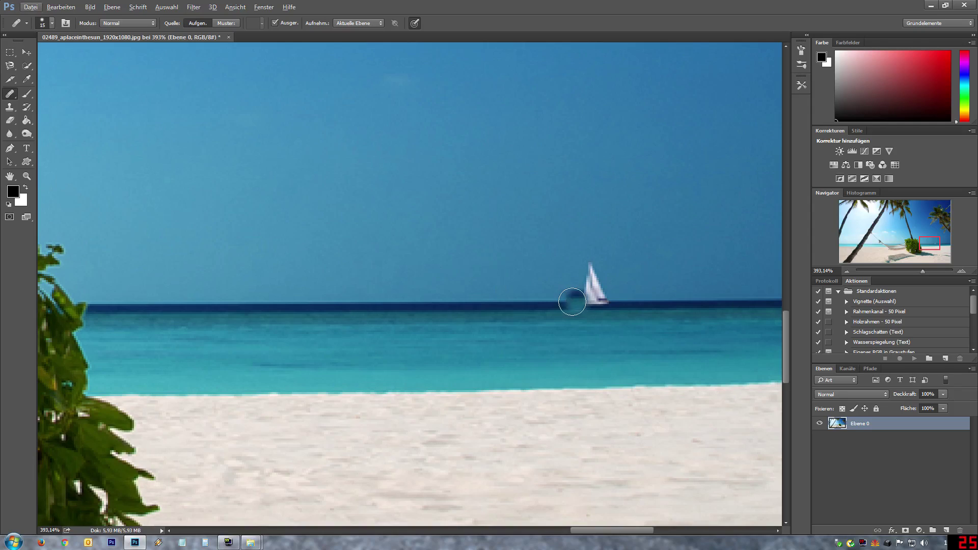
left_click(535, 303, "alt")
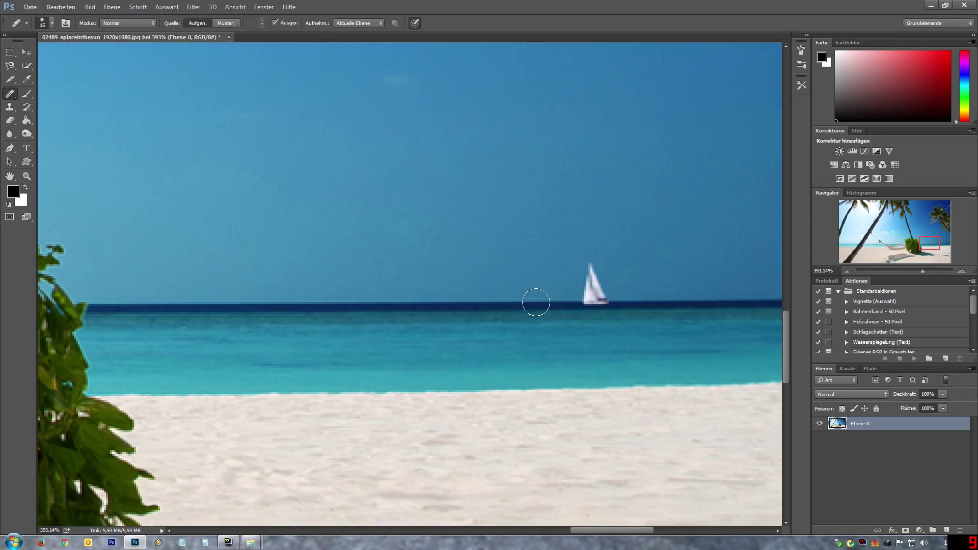
left_click_drag(543, 302, 590, 300)
left_click_drag(587, 301, 600, 302)
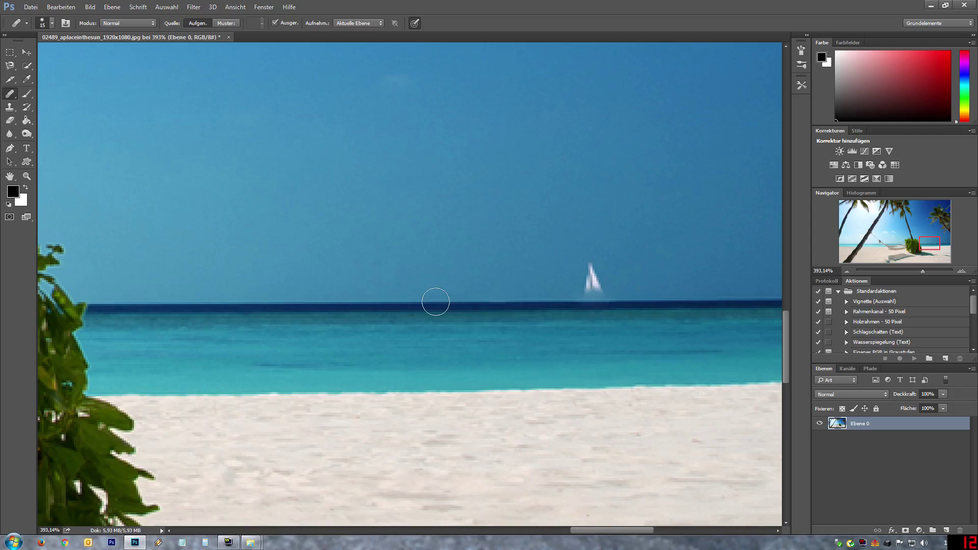
- Heal the sail out of the sky, stepping back in History over smudged strokes
left_click(523, 279, "alt")
left_click_drag(581, 280, 586, 280)
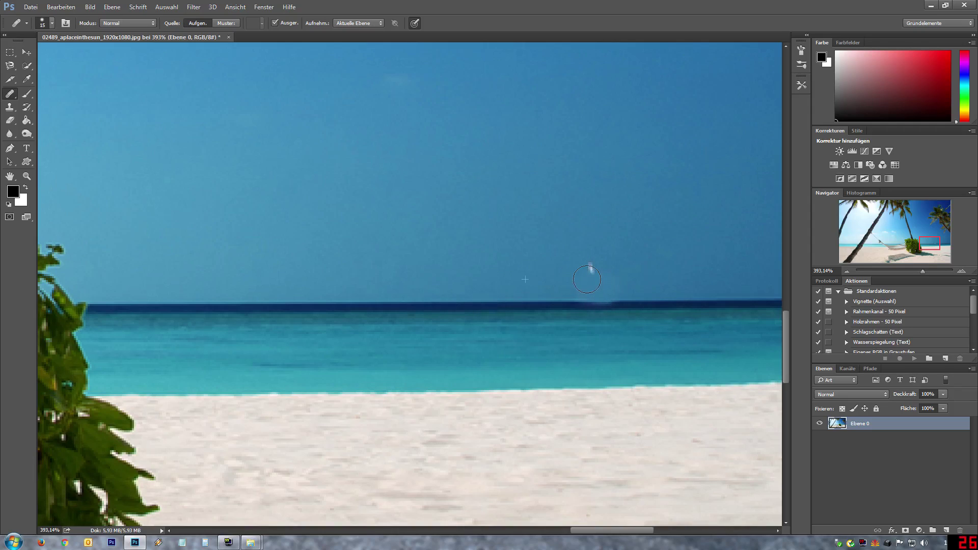
left_click_drag(590, 265, 579, 268)
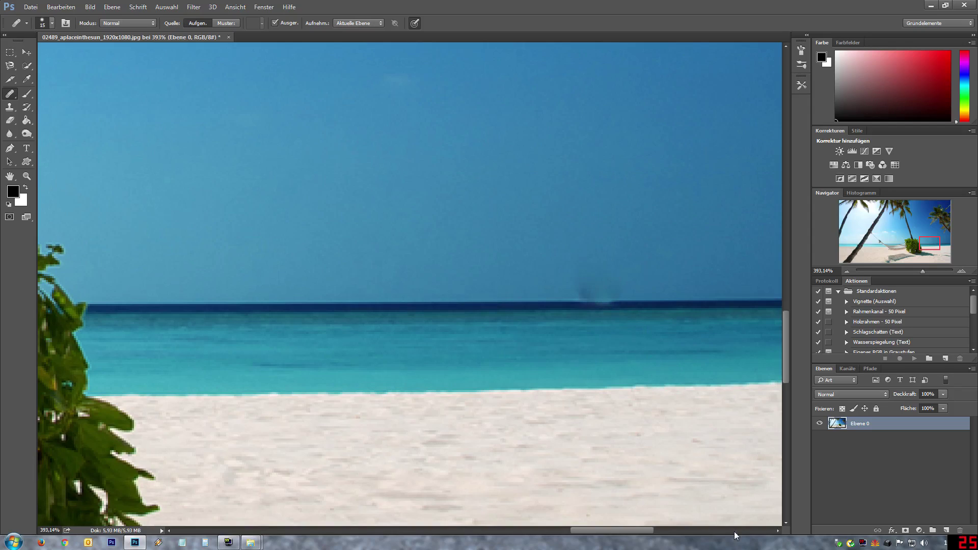
left_click(826, 280)
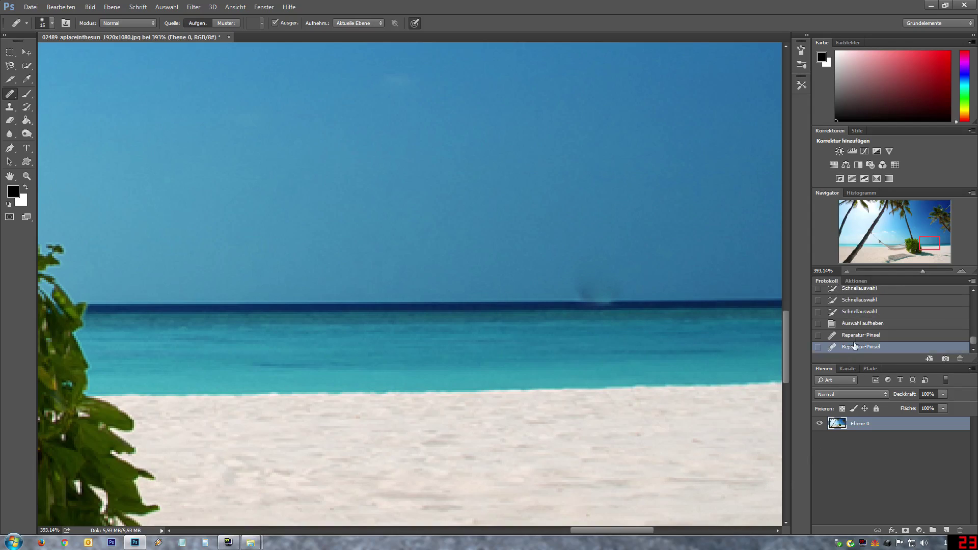
left_click(855, 335)
mouse_move(590, 265)
left_mouse_down()
mouse_move(585, 285)
mouse_move(596, 275)
left_mouse_up()
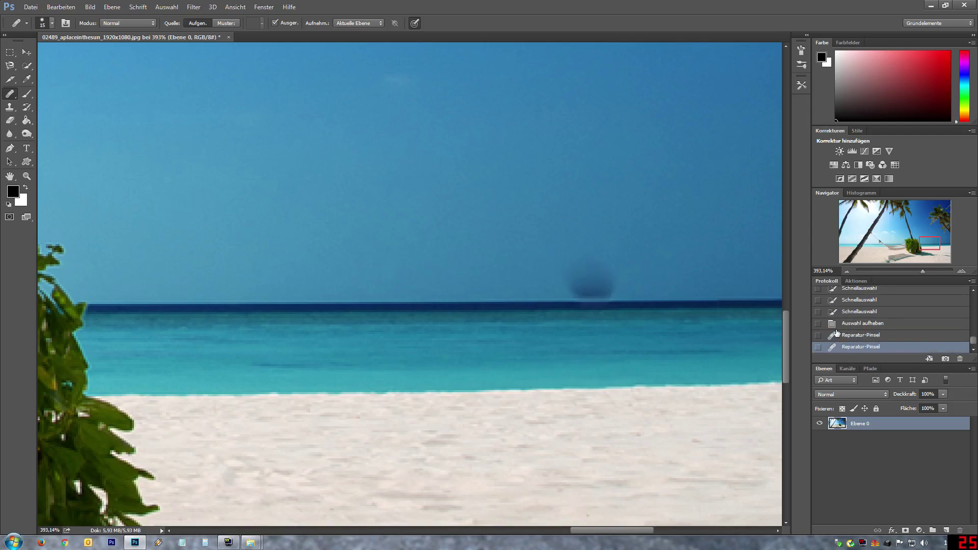
left_click(837, 335)
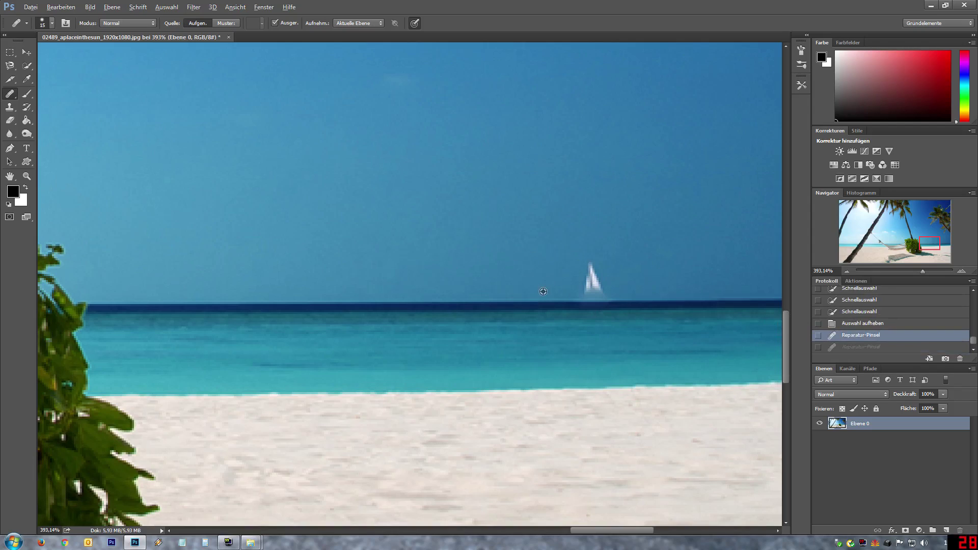
- Set brush hardness to 35% and heal over the sailboat and beside the sail
left_click(52, 22)
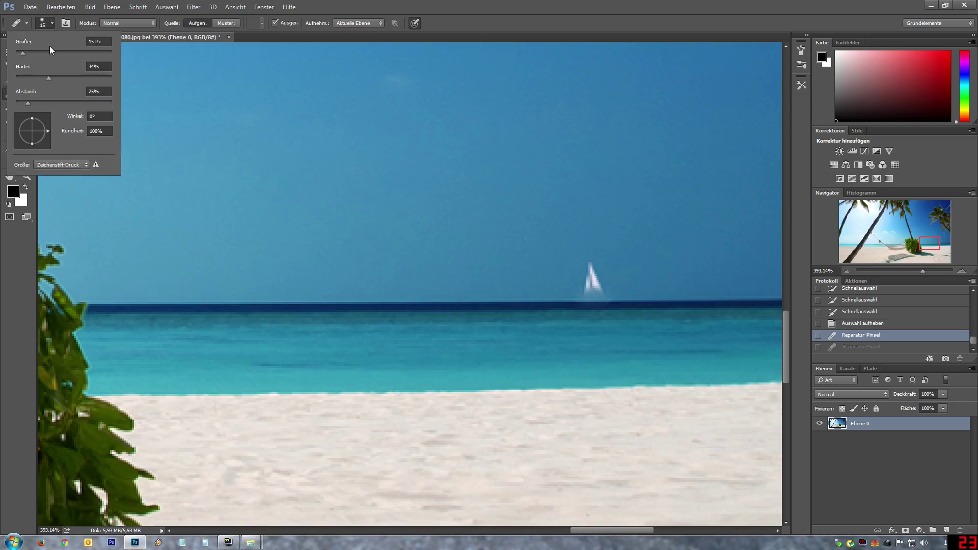
left_click(50, 78)
key("Return")
left_click(545, 287, "alt")
left_click_drag(588, 293, 585, 270)
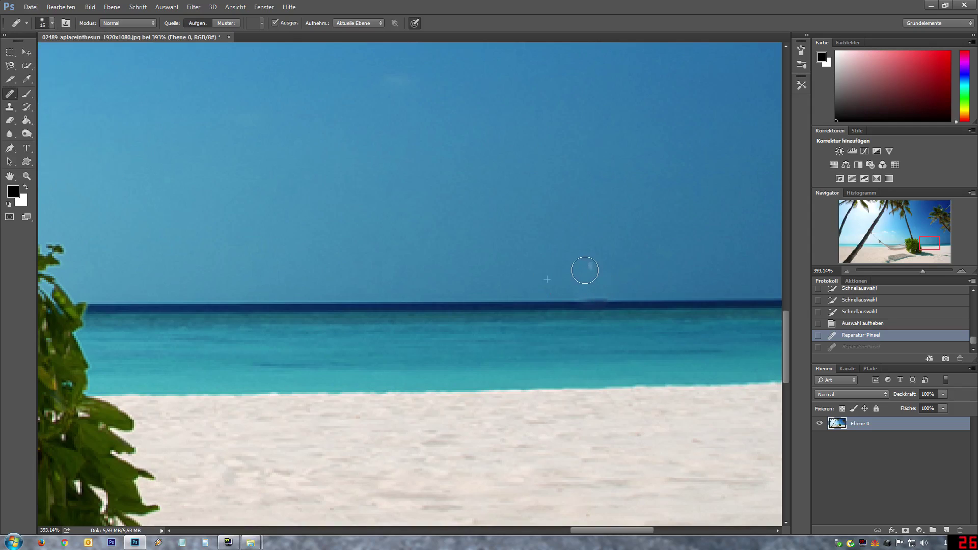
left_click(635, 267)
left_click_drag(636, 259, 631, 283)
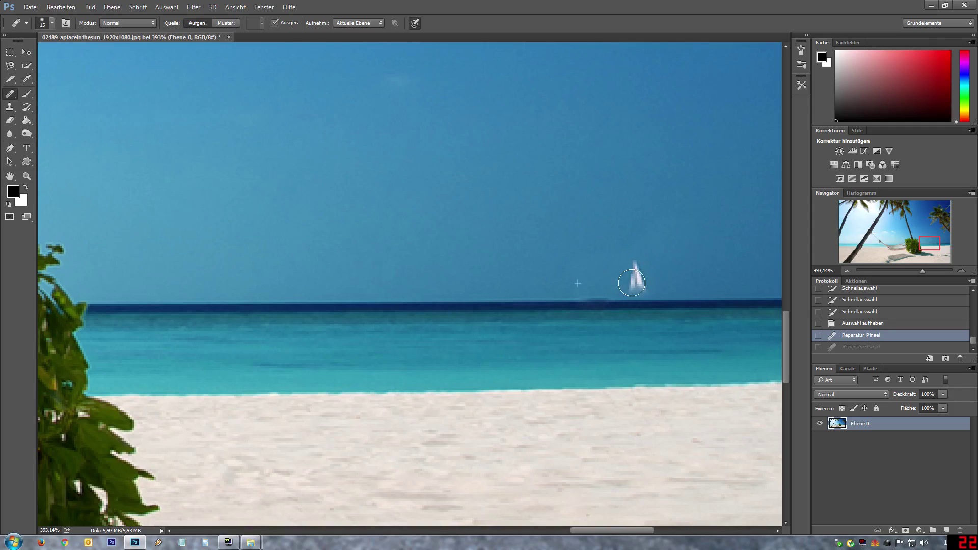
- Step through History, paint out the remaining sail, and zoom out to the whole photo
left_click(826, 347)
left_click(821, 337)
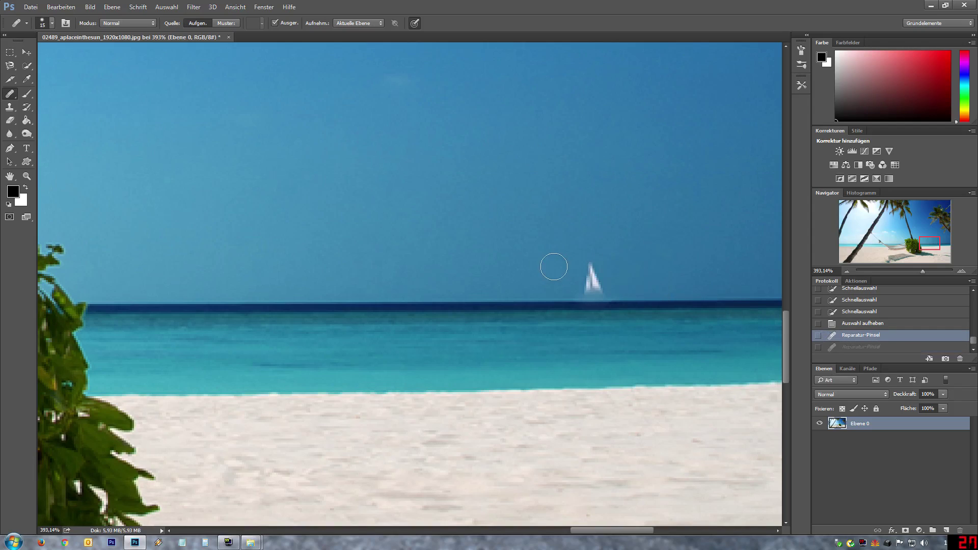
mouse_move(589, 270)
left_mouse_down()
mouse_move(598, 285)
mouse_move(584, 282)
mouse_move(588, 223)
left_mouse_up()
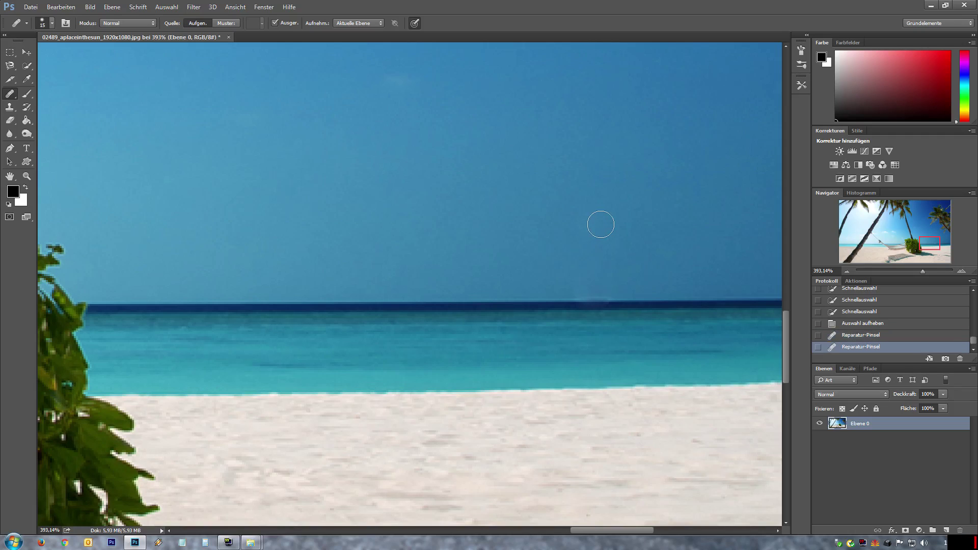
left_click(846, 271)
left_click(844, 272)
left_click(845, 272)
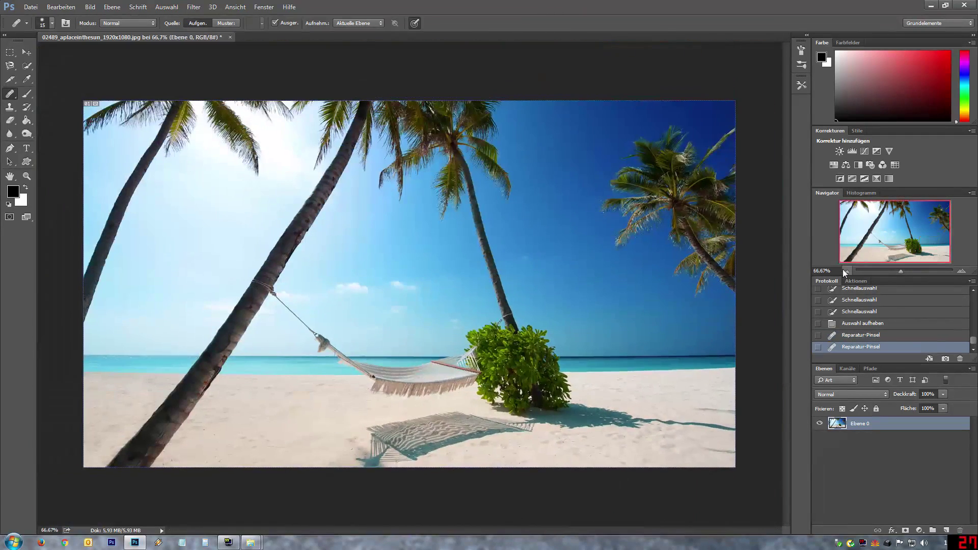
left_click(856, 281)
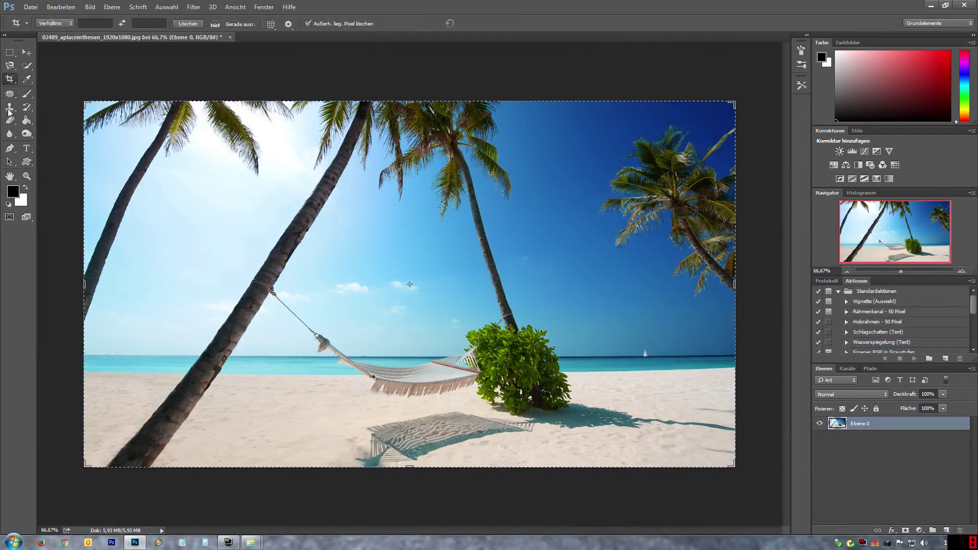
left_click(10, 79)
left_click_drag(408, 466, 427, 404)
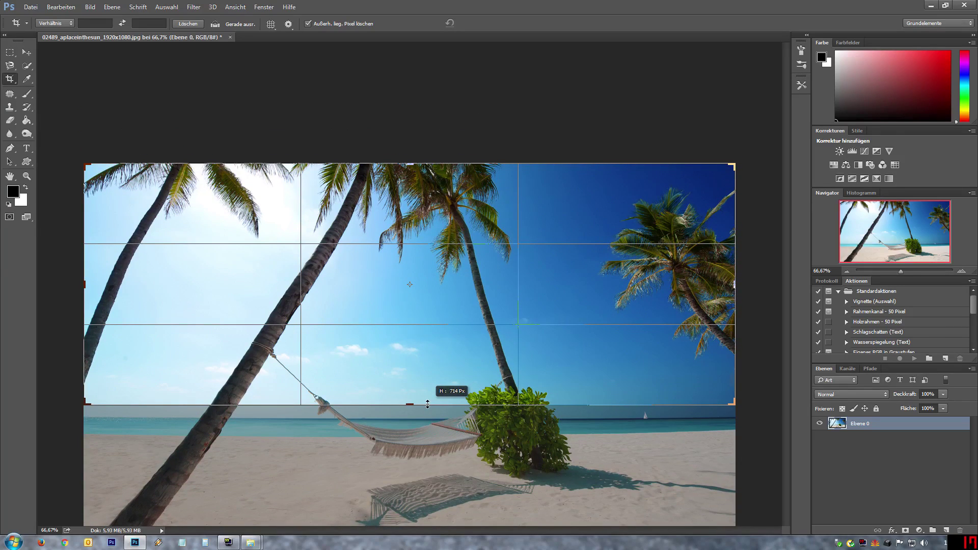
left_click_drag(427, 404, 427, 404)
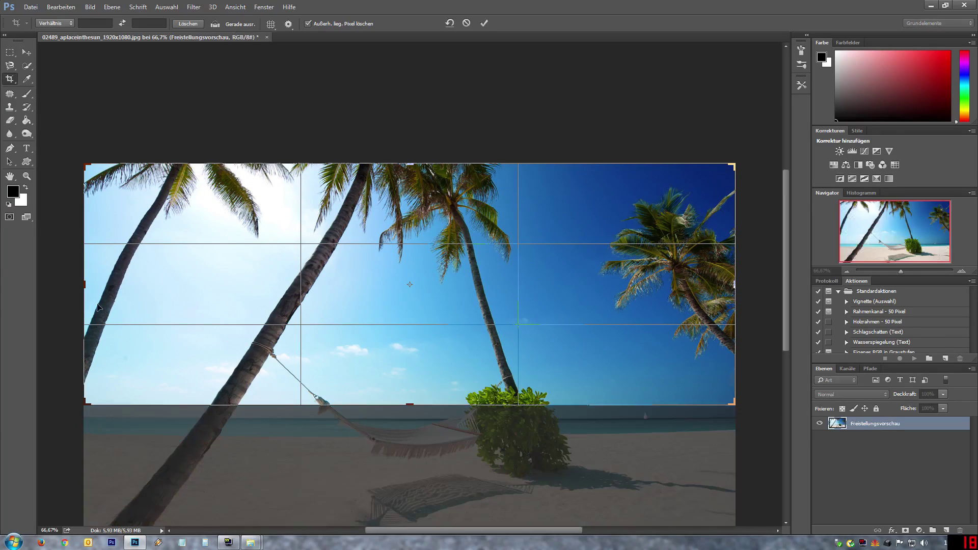
left_click_drag(88, 283, 228, 302)
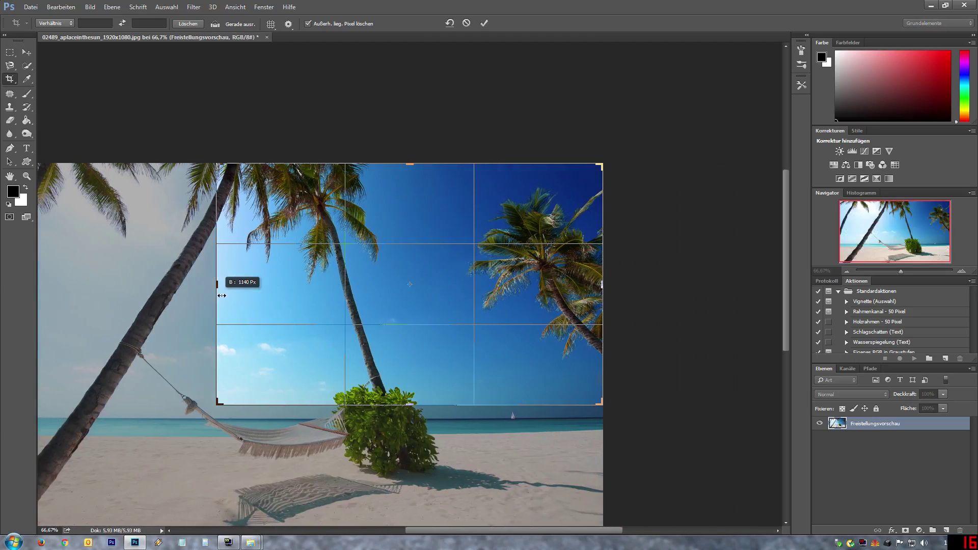
left_click_drag(290, 319, 289, 319)
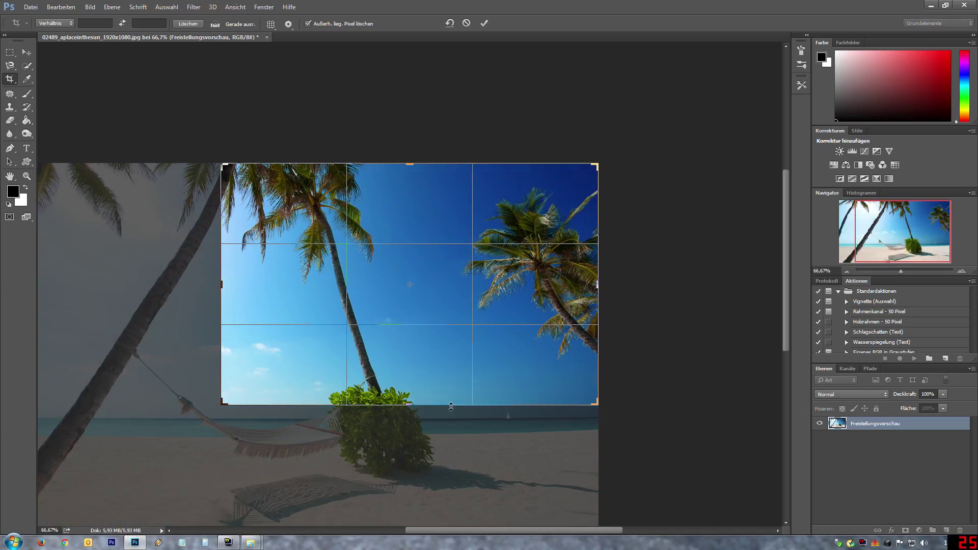
left_click_drag(451, 404, 451, 379)
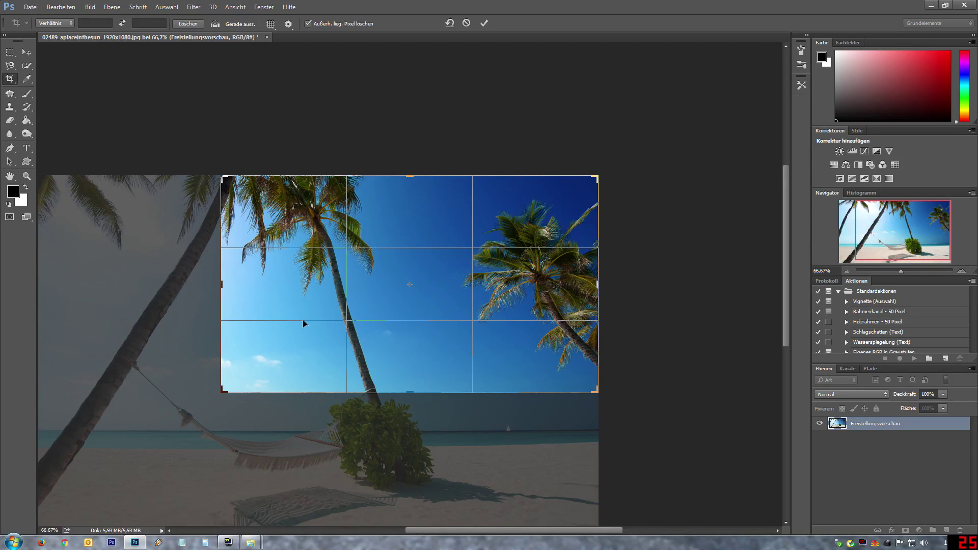
key("Return")
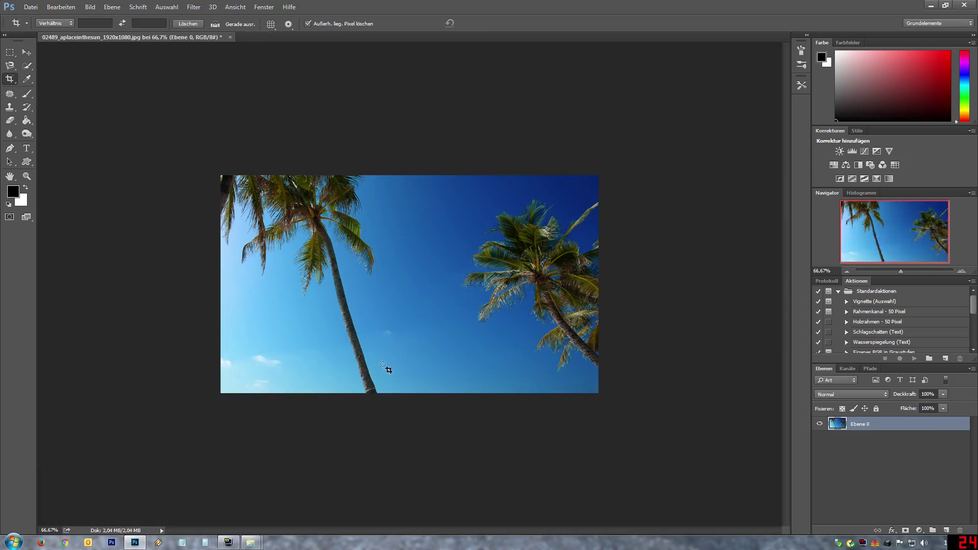
left_click(827, 280)
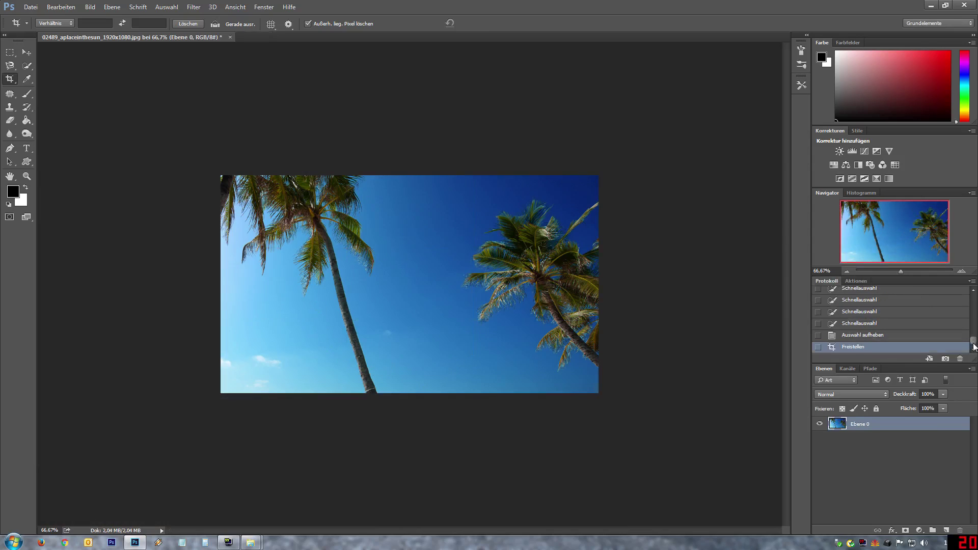
left_click(848, 336)
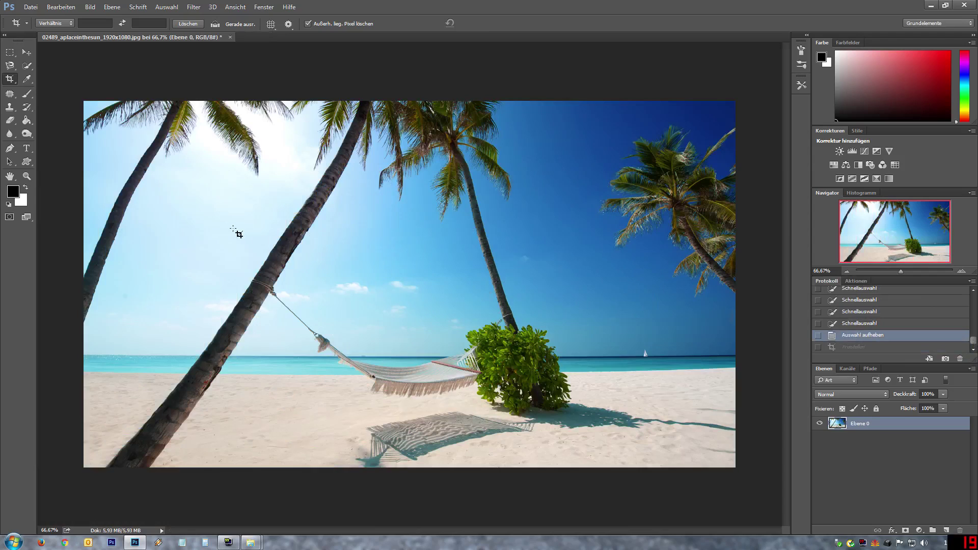
left_click(317, 213)
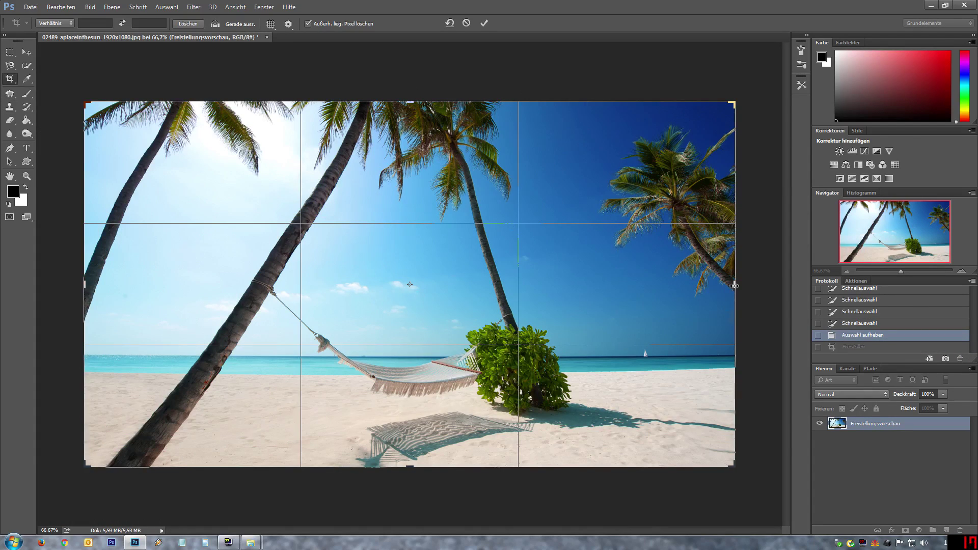
left_click_drag(733, 286, 553, 282)
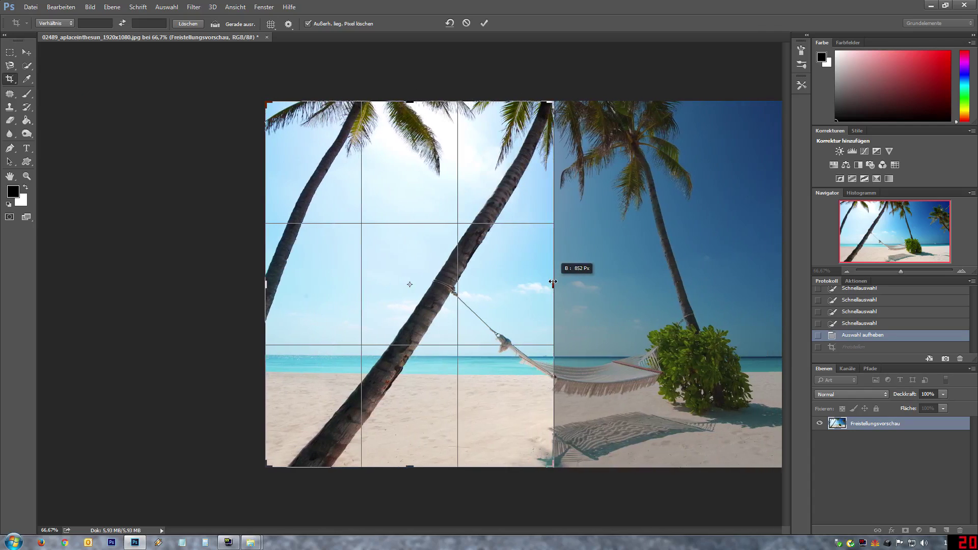
key("Return")
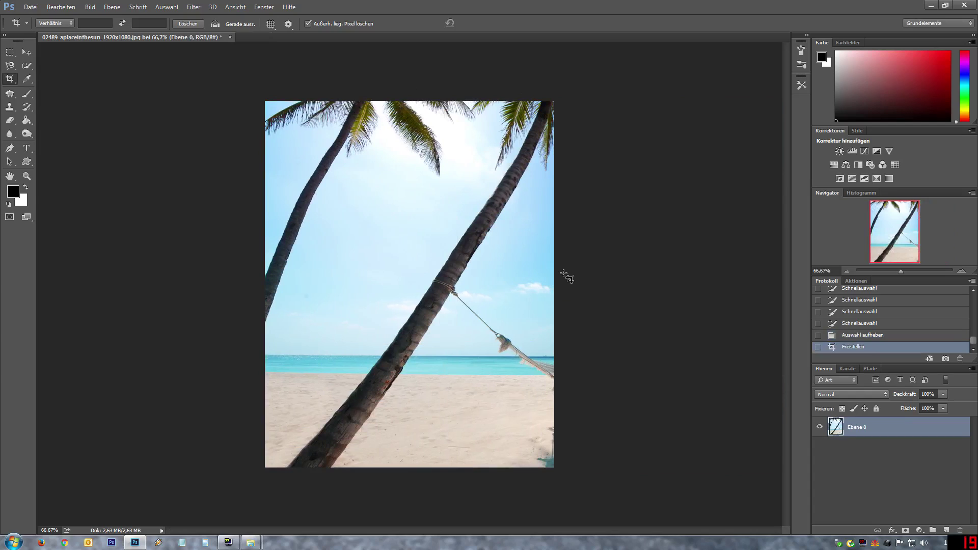
left_click(850, 337)
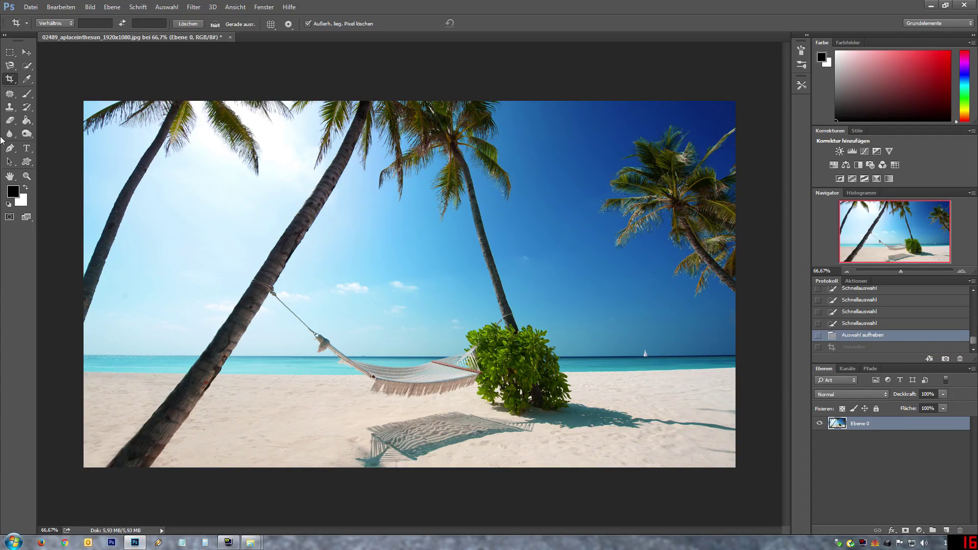
right_click(10, 79)
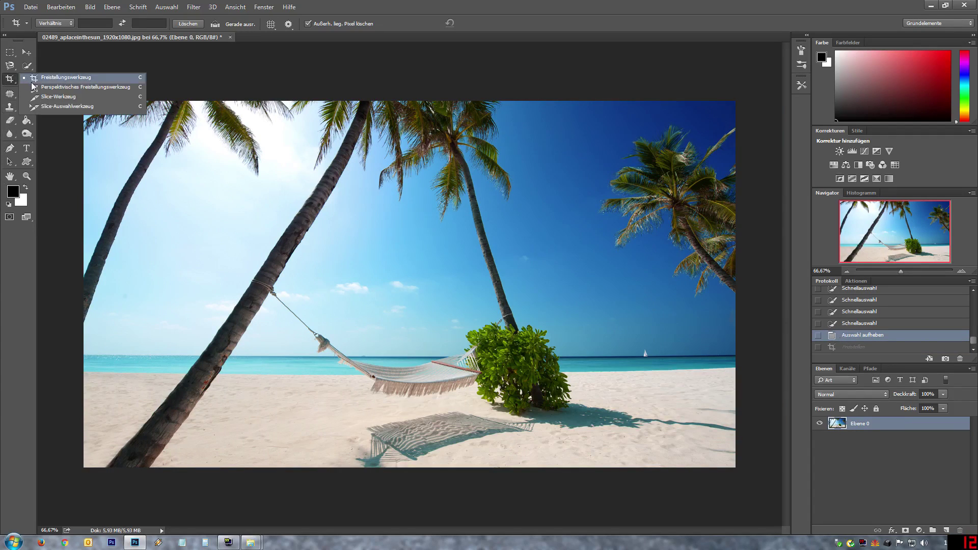
left_click(76, 87)
left_click(334, 227)
left_click(317, 402)
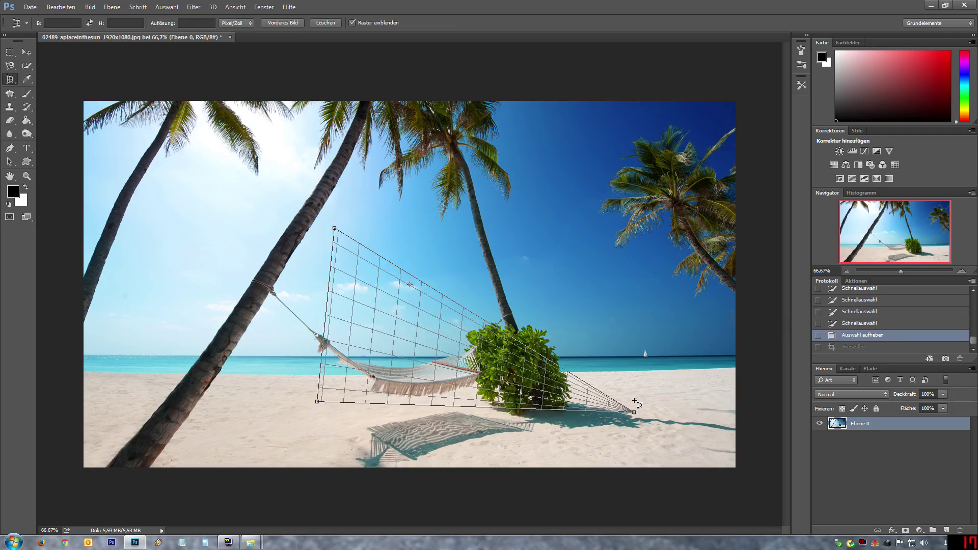
left_click(667, 264)
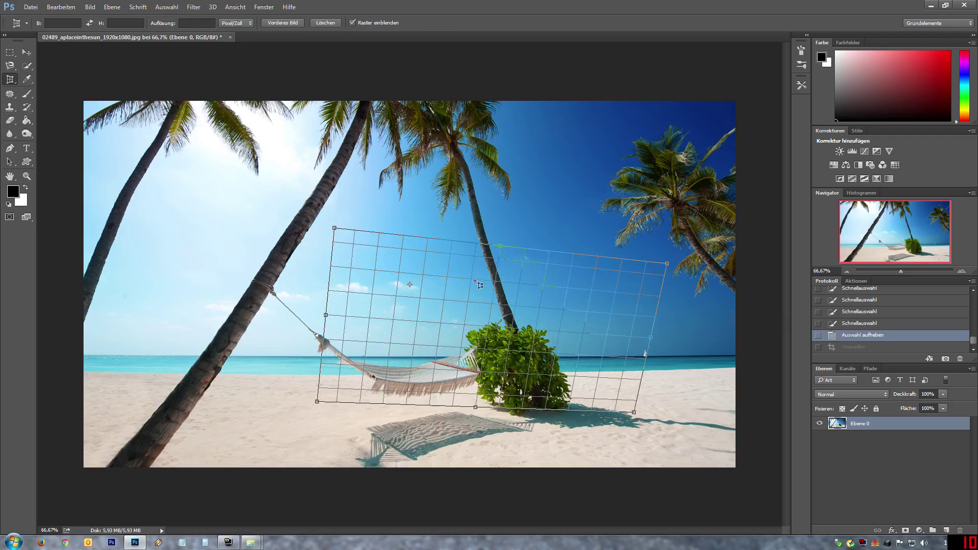
left_click_drag(497, 248, 499, 260)
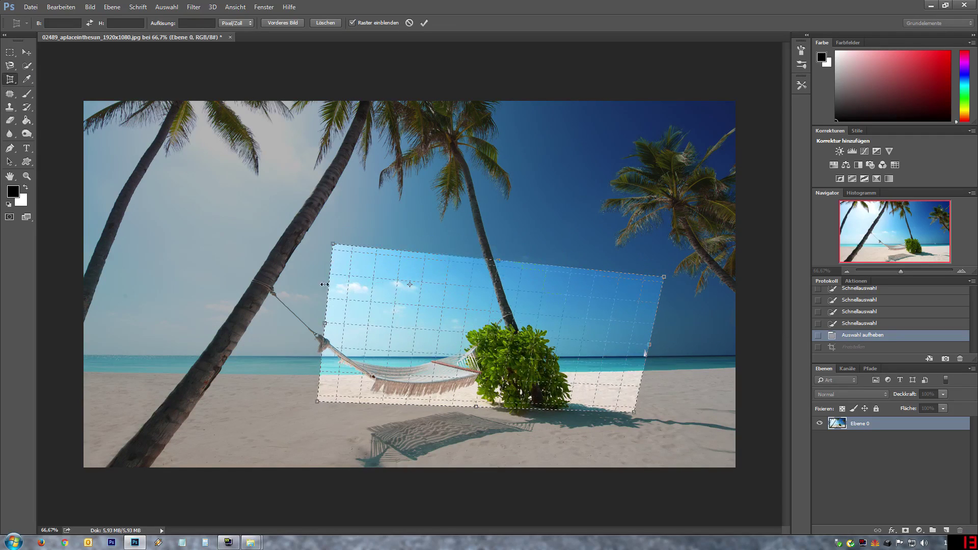
left_click_drag(315, 321, 237, 315)
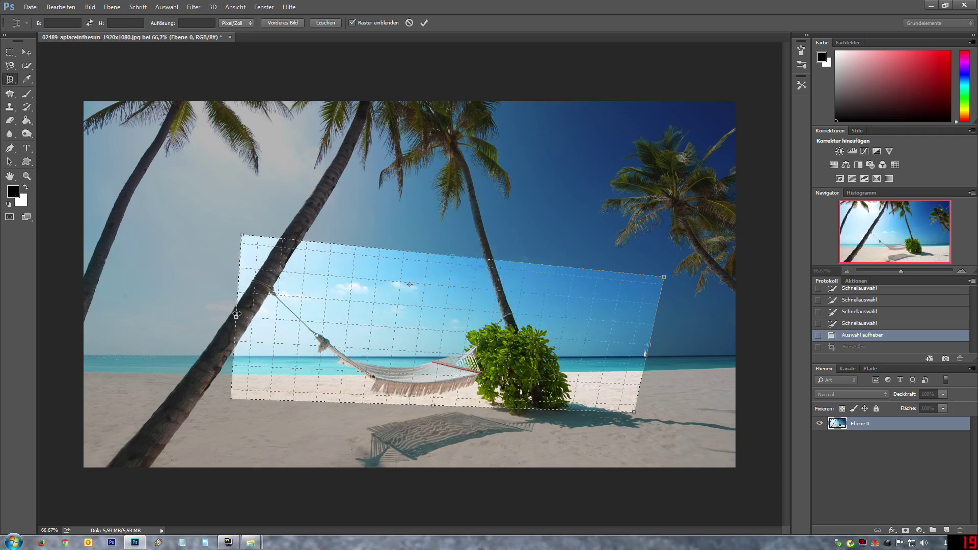
key("Return")
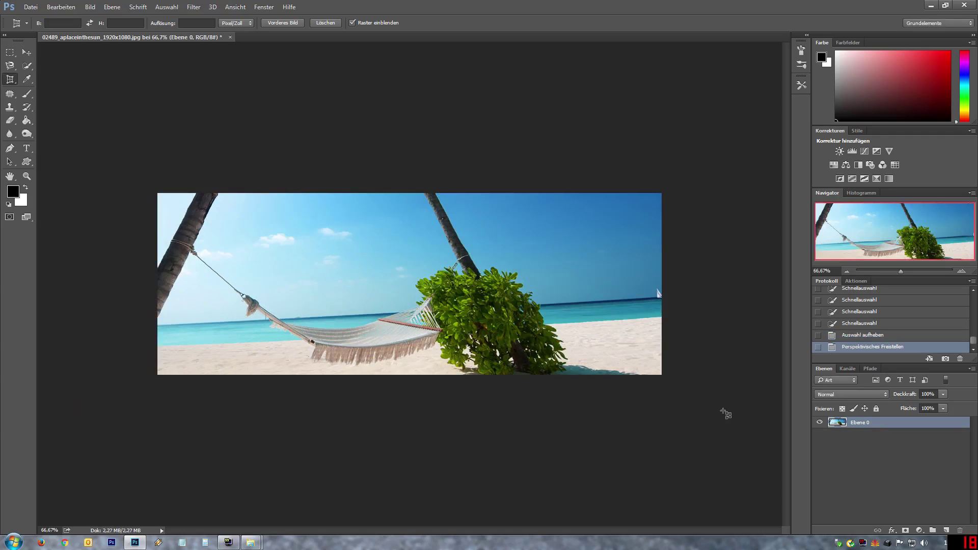
left_click(843, 336)
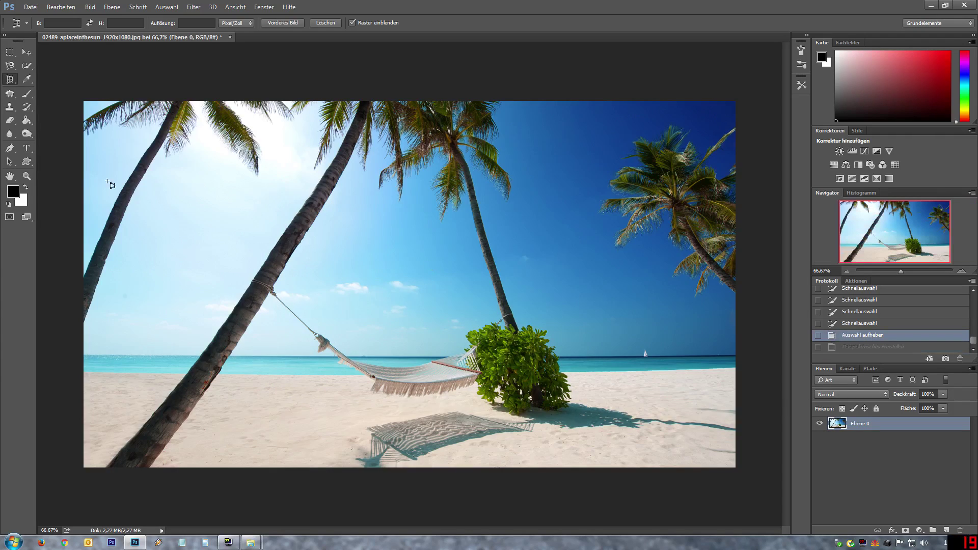
- With the Slice Tool, draw slices around the right palm and the left palm with hammock
right_click(6, 82)
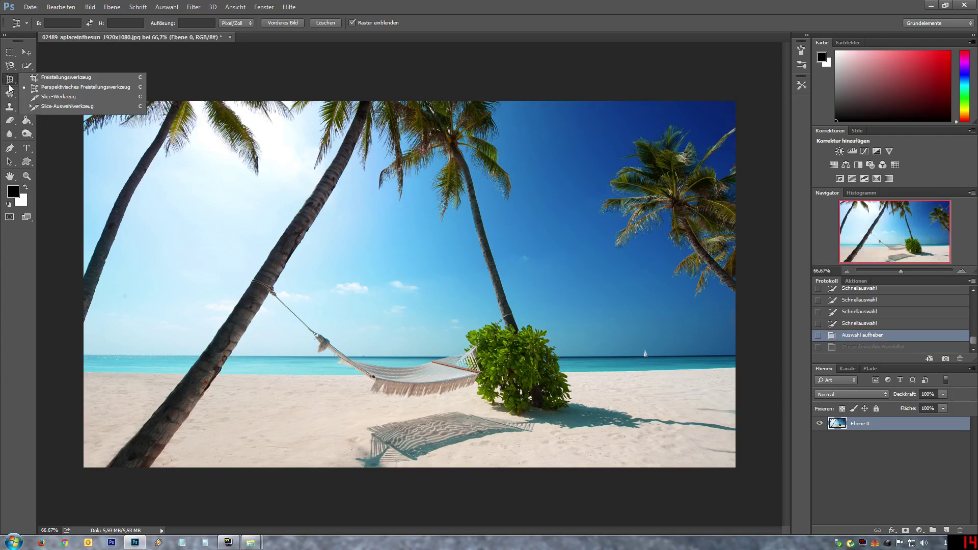
left_click(33, 96)
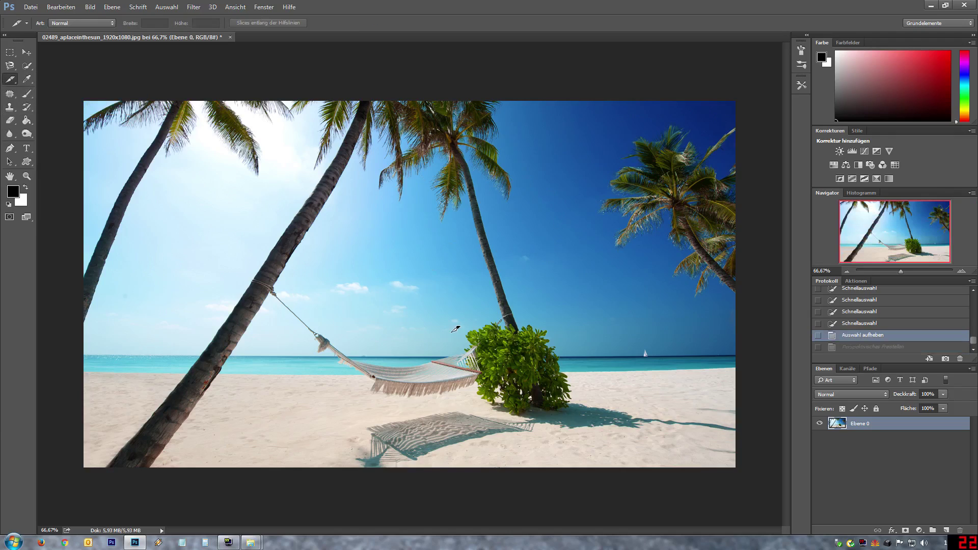
mouse_move(539, 106)
left_mouse_down()
mouse_move(762, 259)
mouse_move(743, 259)
left_mouse_up()
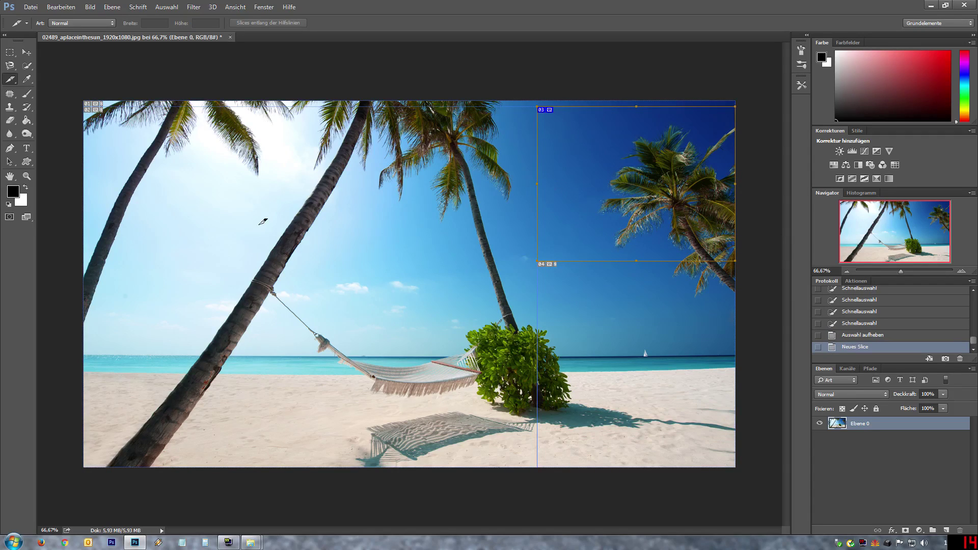
left_click_drag(191, 176, 436, 412)
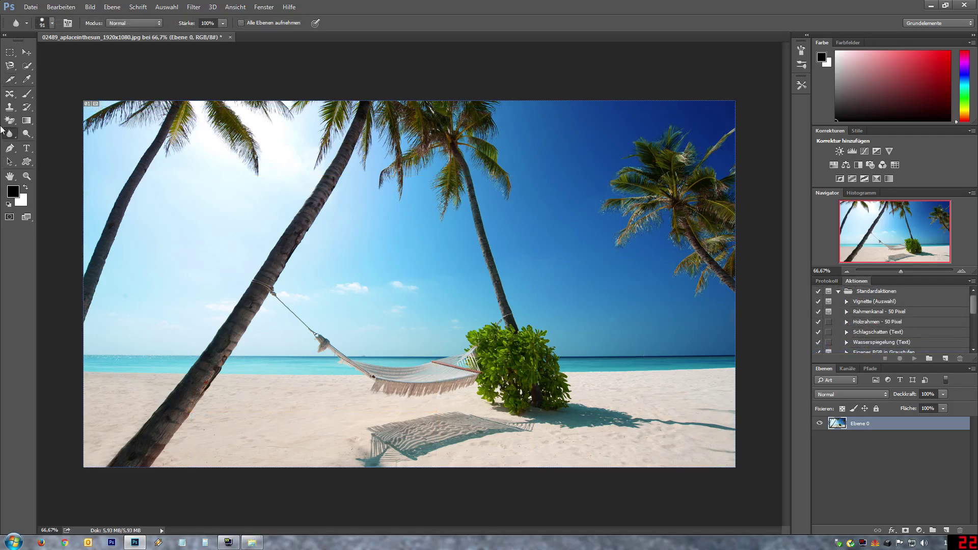
- Blur the bush, then undo the blur in History
right_click(9, 135)
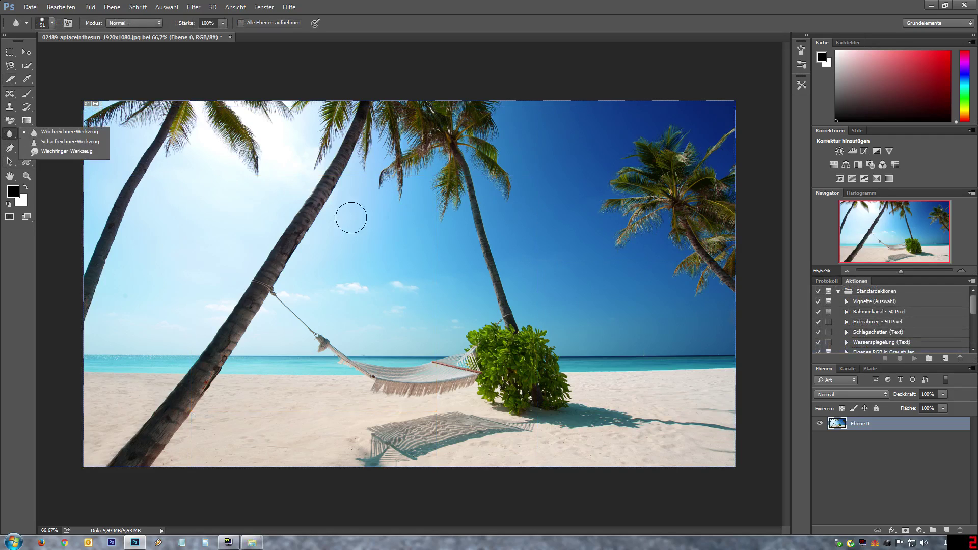
left_click_drag(537, 344, 485, 401)
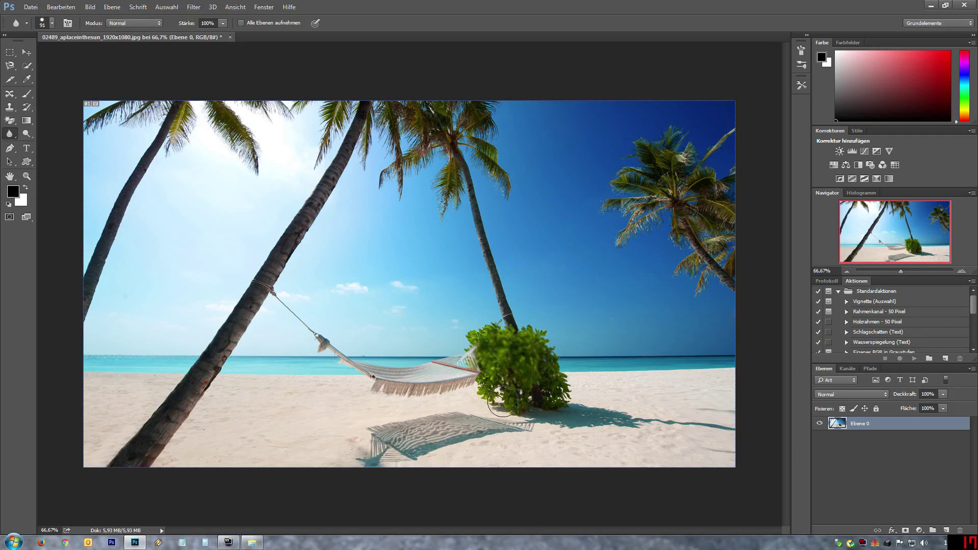
left_click(824, 281)
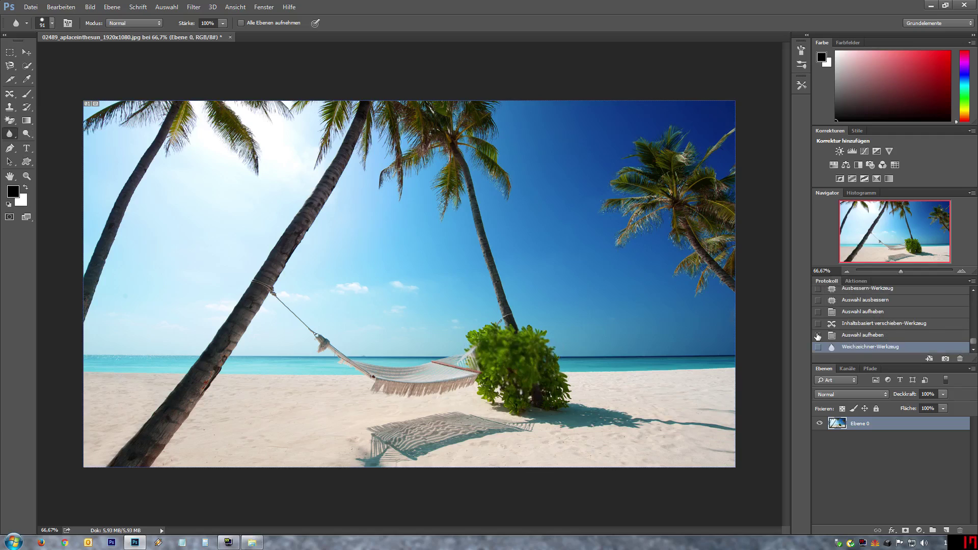
left_click(818, 336)
- Sharpen the bush and toggle the sharpening off and on in History, ending undone
right_click(10, 134)
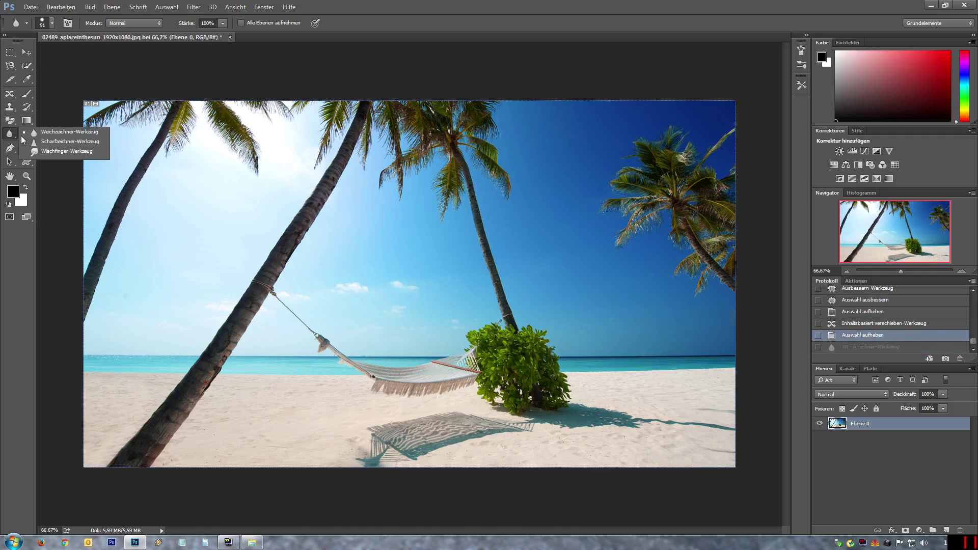
left_click(62, 141)
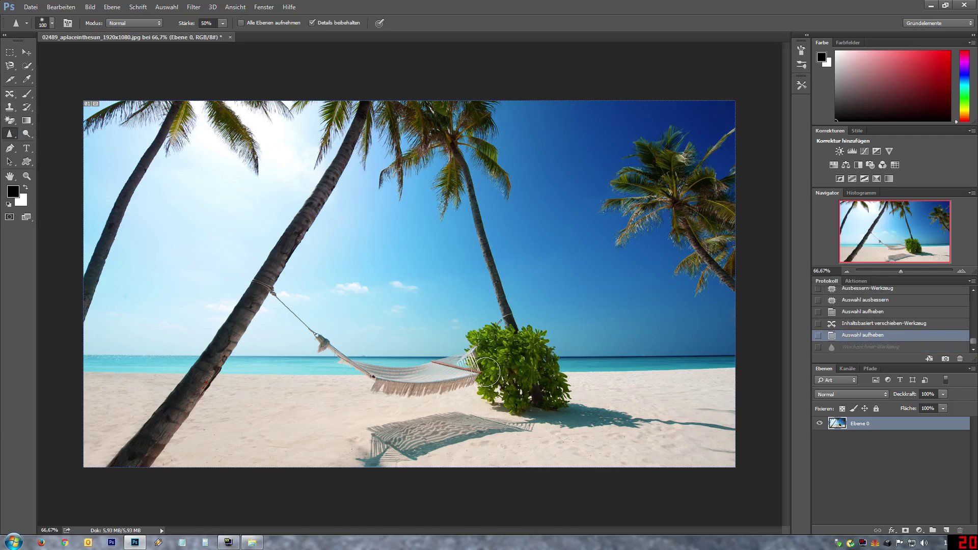
left_click_drag(559, 378, 600, 422)
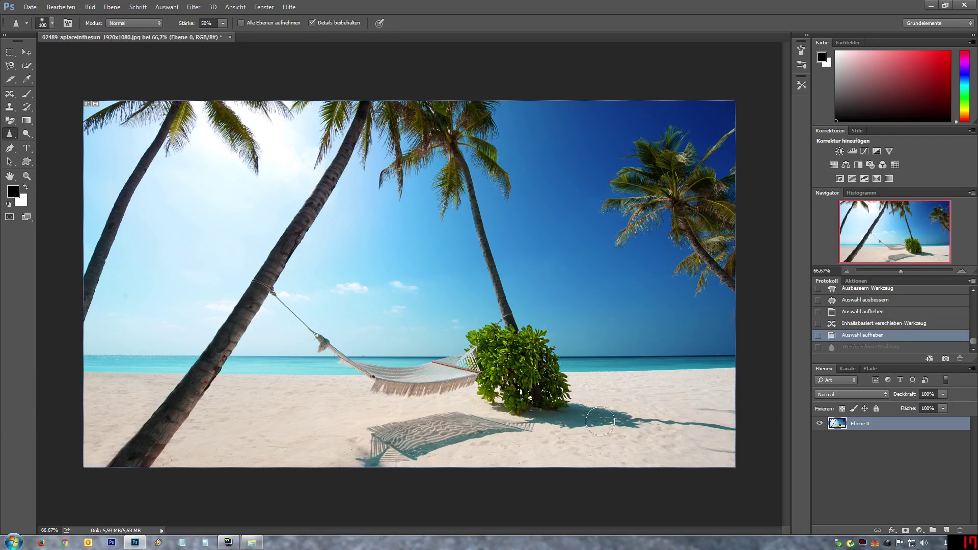
left_click(856, 335)
left_click(856, 347)
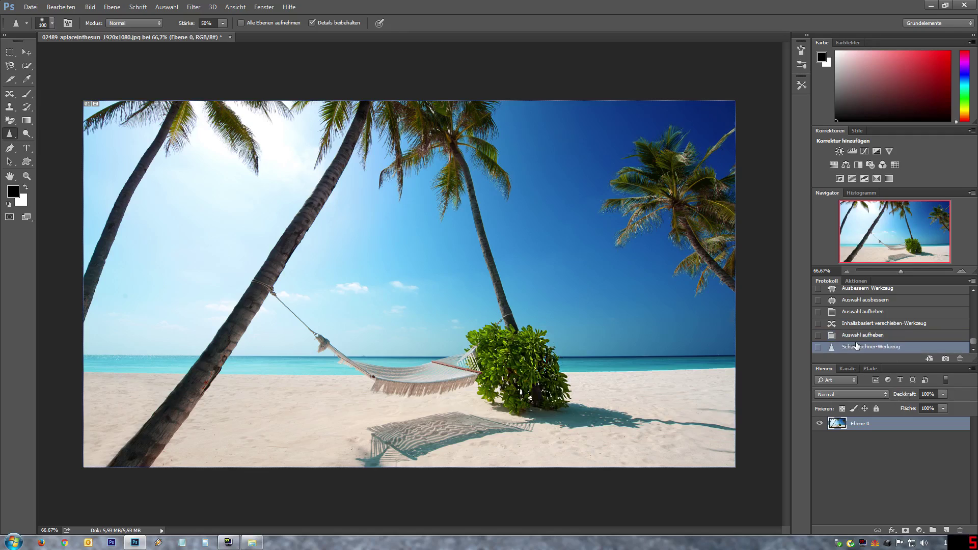
left_click(862, 337)
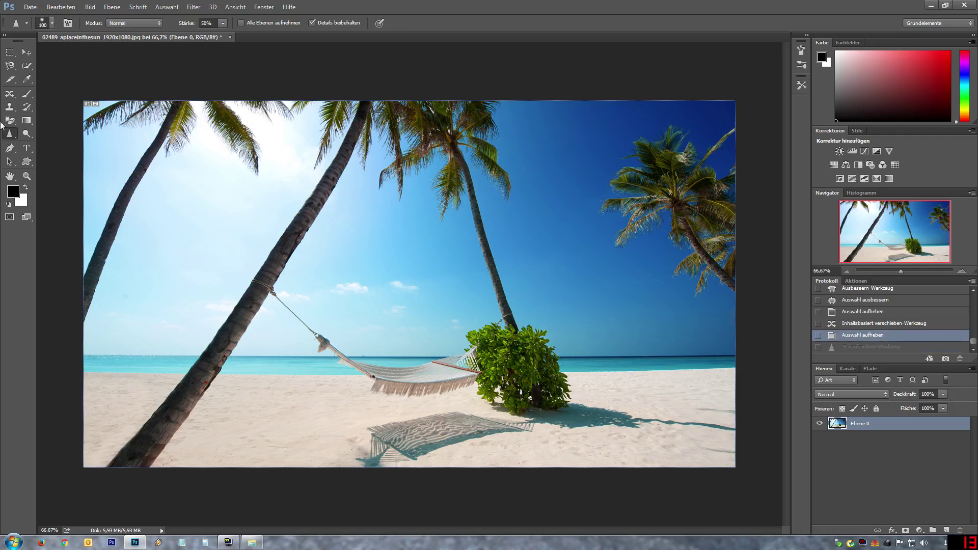
- Smear the bush's leaves sideways with the Smudge tool, then revert the smudging
right_click(10, 135)
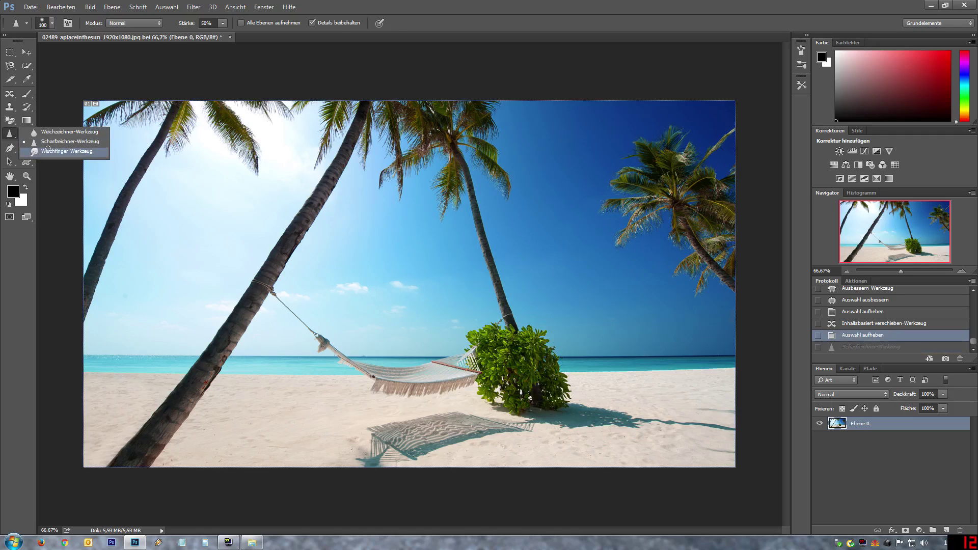
left_click(48, 150)
left_click_drag(515, 378, 484, 368)
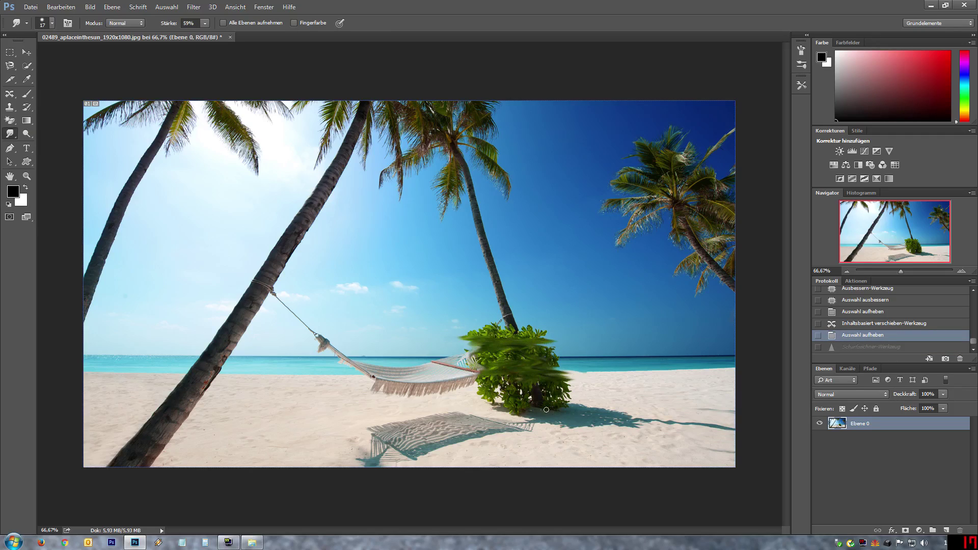
left_click_drag(483, 368, 571, 367)
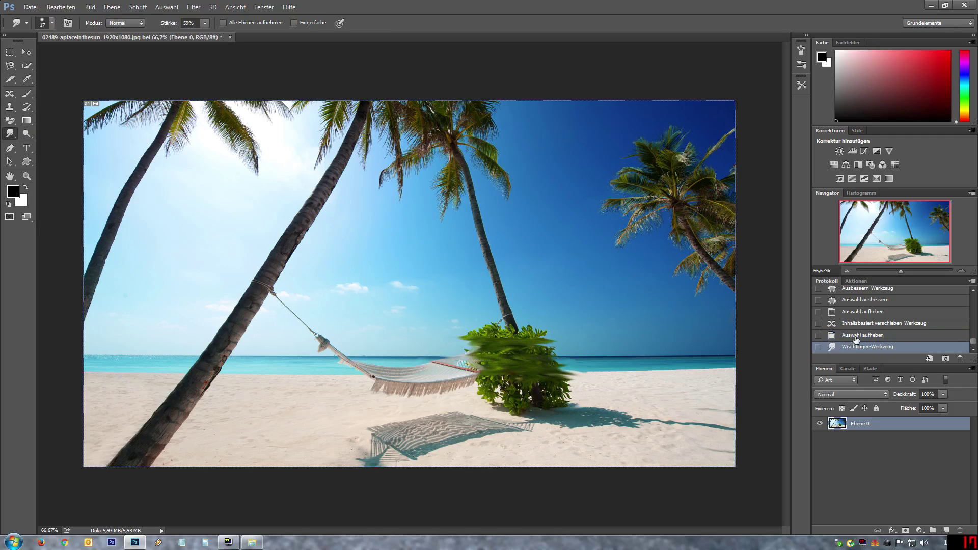
left_click(860, 335)
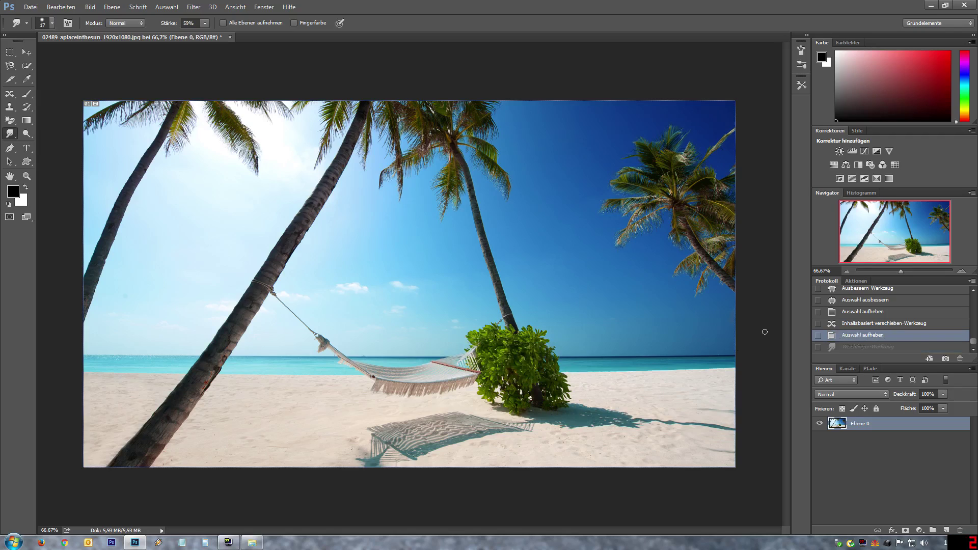
left_click(29, 136)
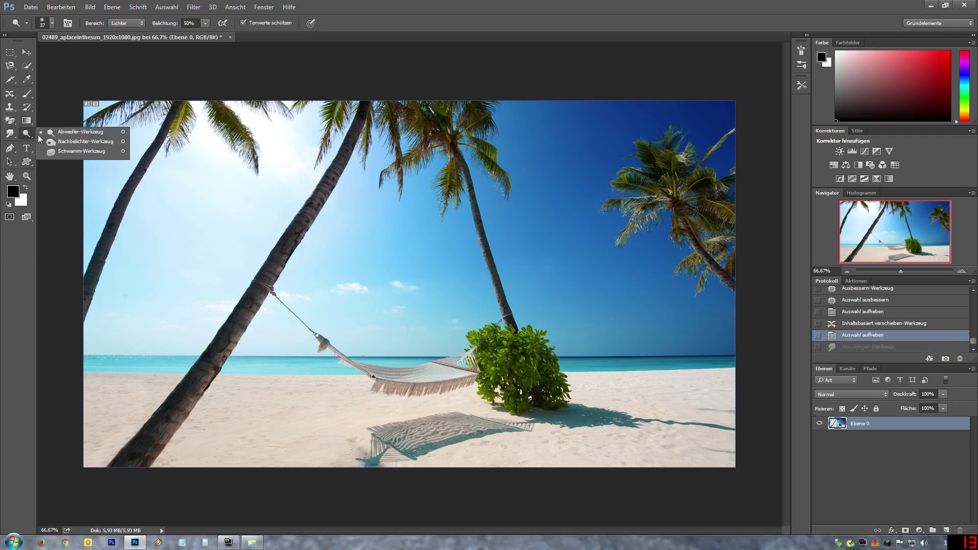
- Brighten a sky streak with Dodge and darken another with Burn
left_click(61, 132)
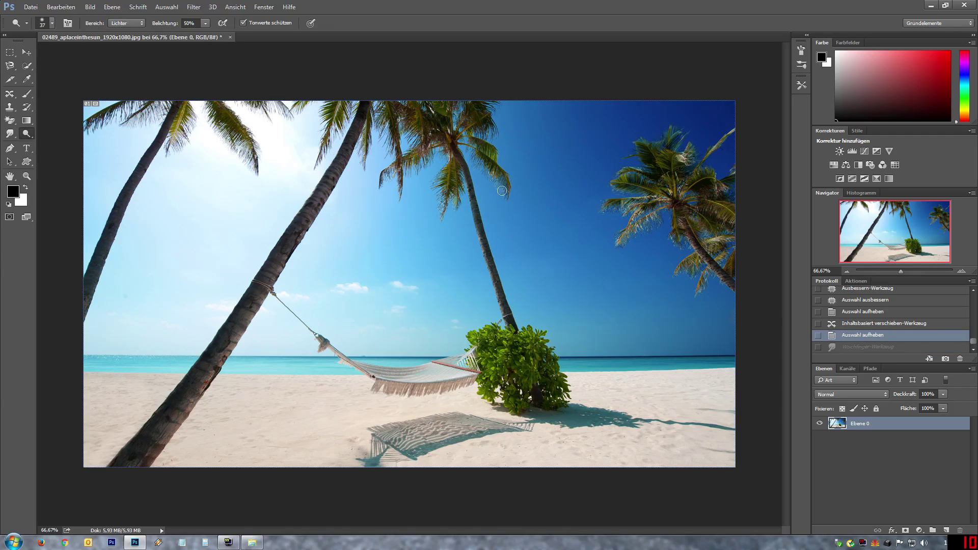
mouse_move(466, 171)
left_mouse_down()
mouse_move(636, 169)
mouse_move(471, 169)
left_mouse_up()
left_click_drag(606, 154, 479, 155)
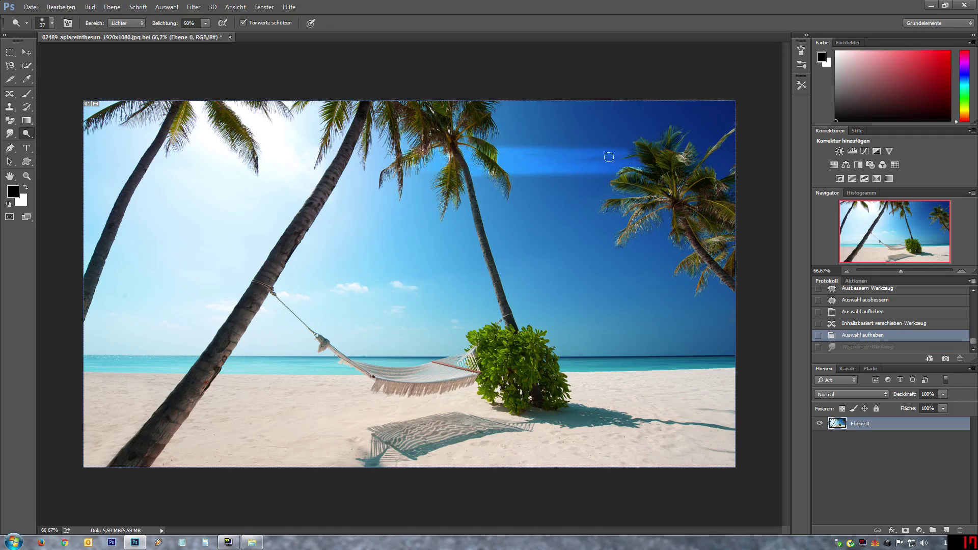
right_click(30, 134)
left_click(51, 145)
left_click_drag(531, 181, 474, 199)
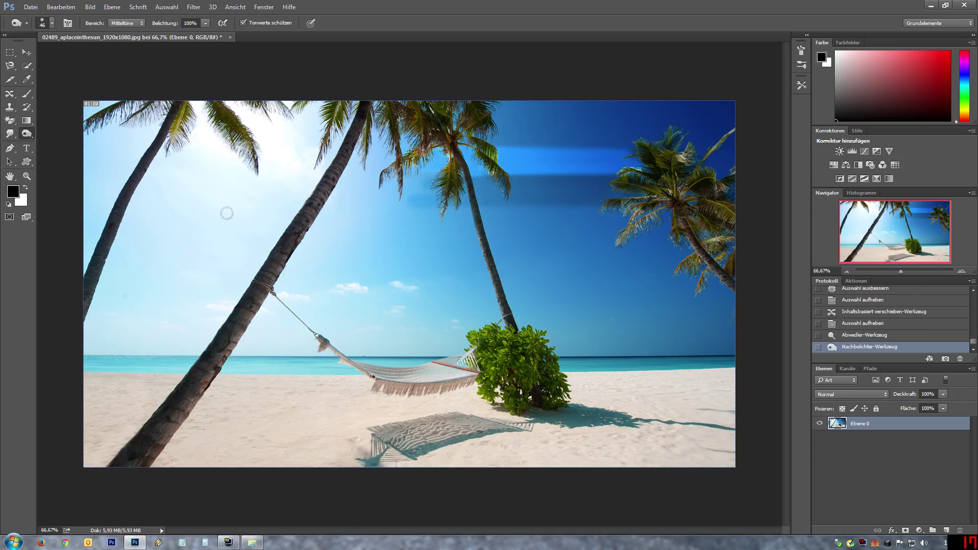
- Desaturate a band of sky with the Sponge, then revert all sky edits in History
right_click(28, 138)
left_click(51, 155)
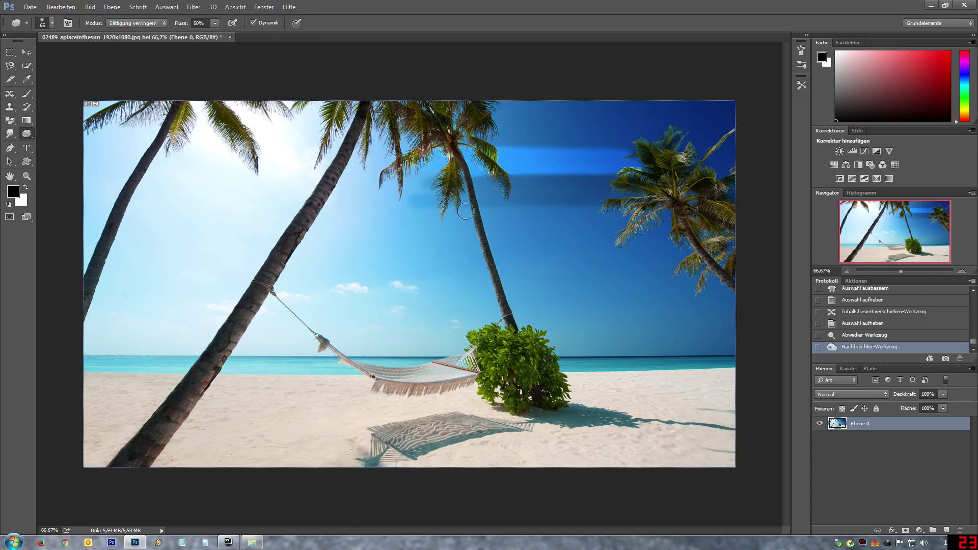
left_click_drag(632, 216, 408, 224)
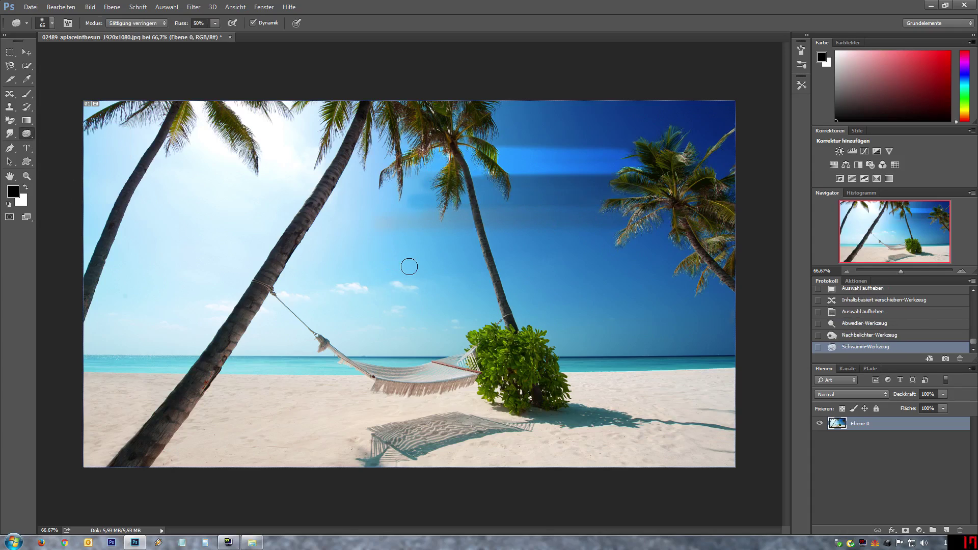
left_click(848, 312)
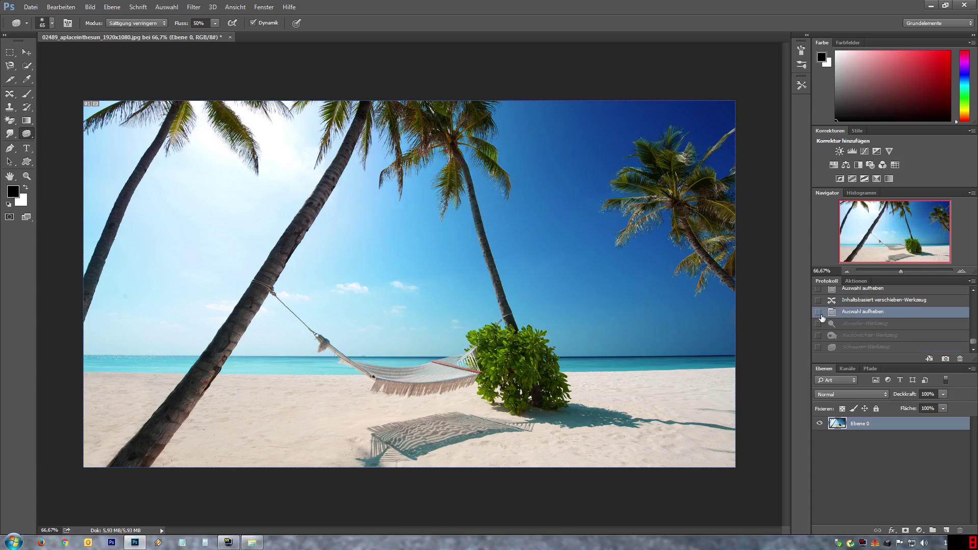
left_click(14, 152)
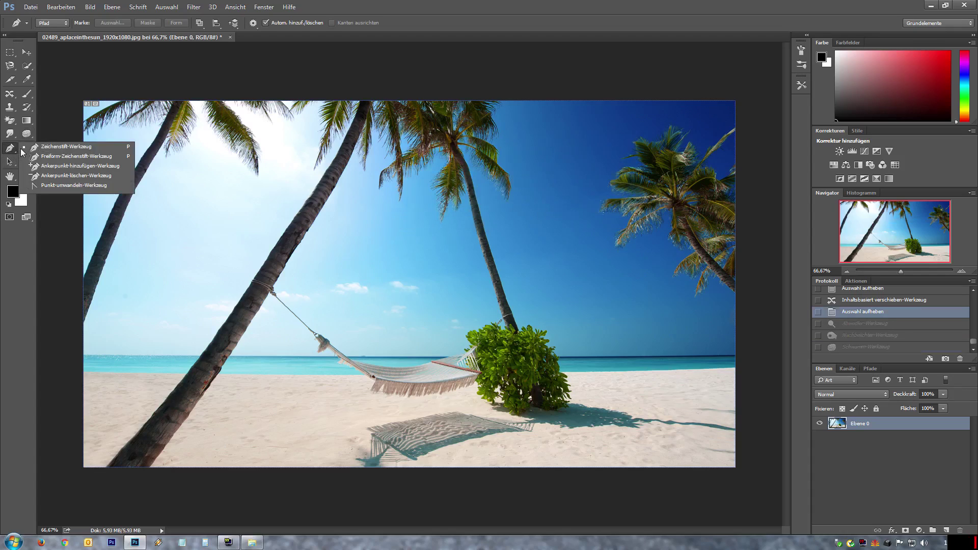
- Draw a trial two-anchor pen path along the middle palm trunk, then revert it in History
left_click(33, 149)
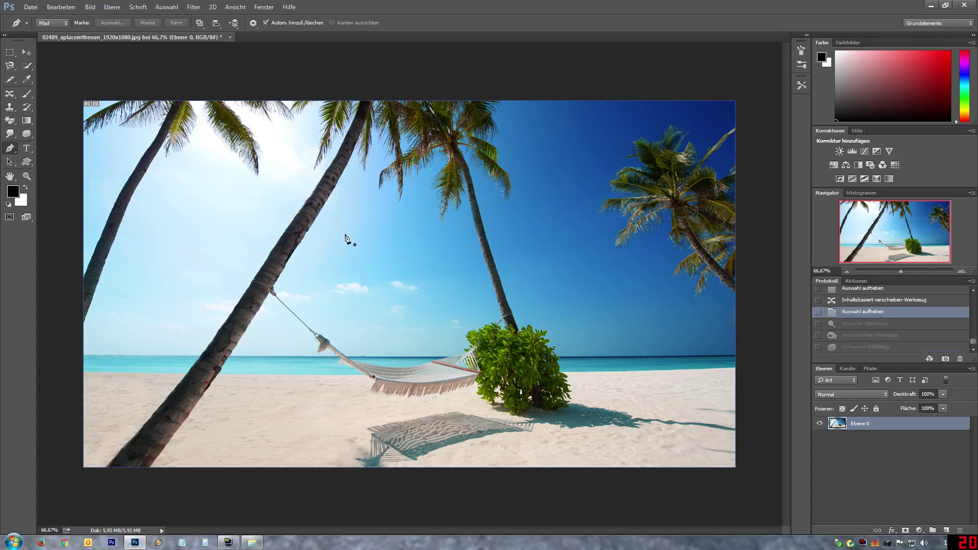
left_click(471, 207)
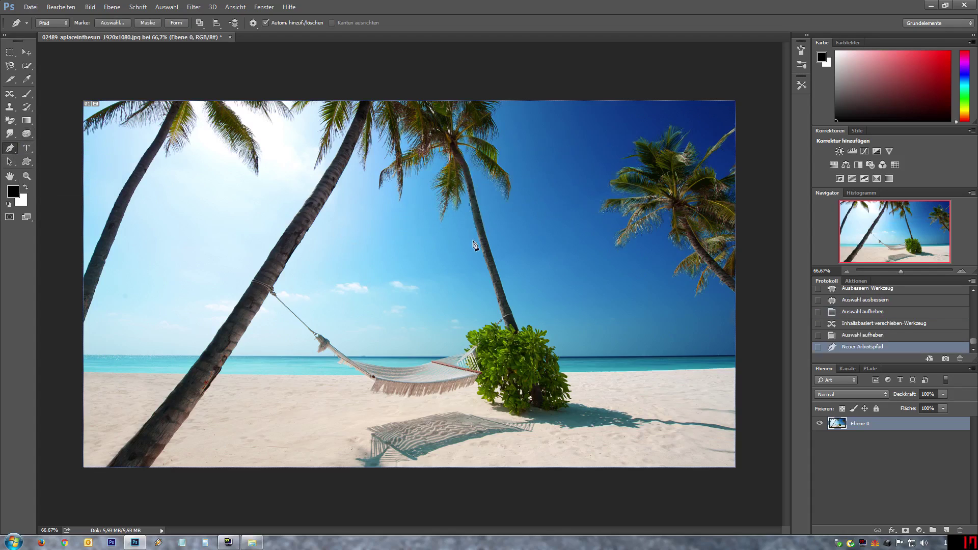
left_click(488, 267)
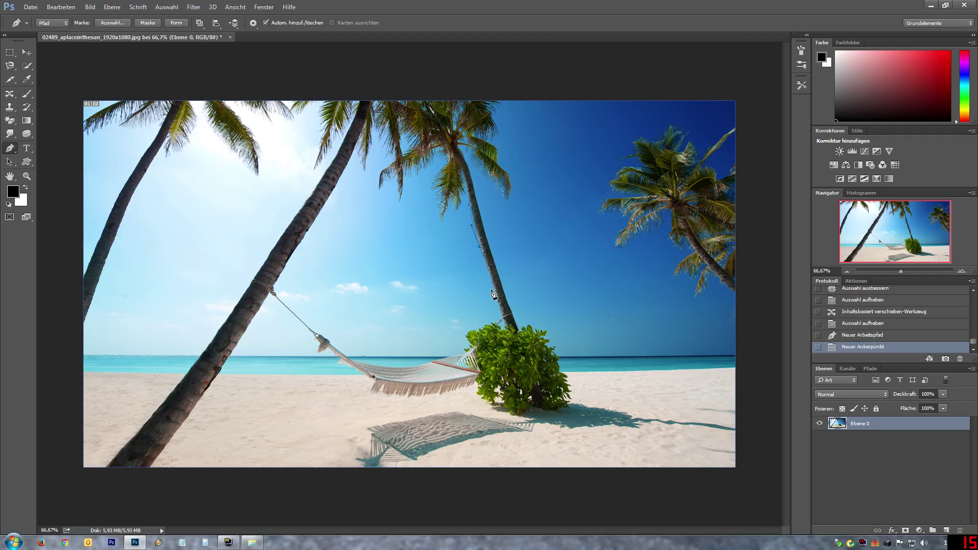
left_click(502, 308)
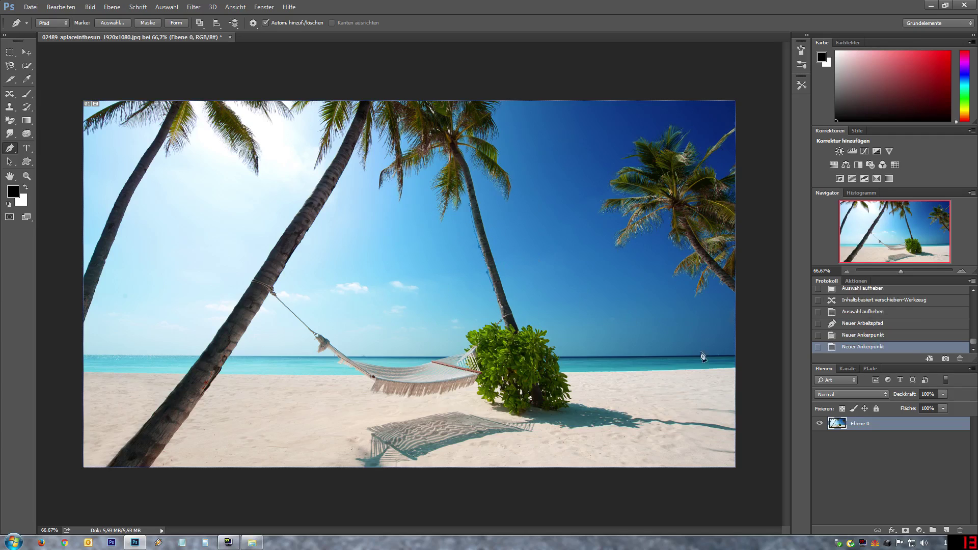
left_click(861, 314)
left_click(27, 148)
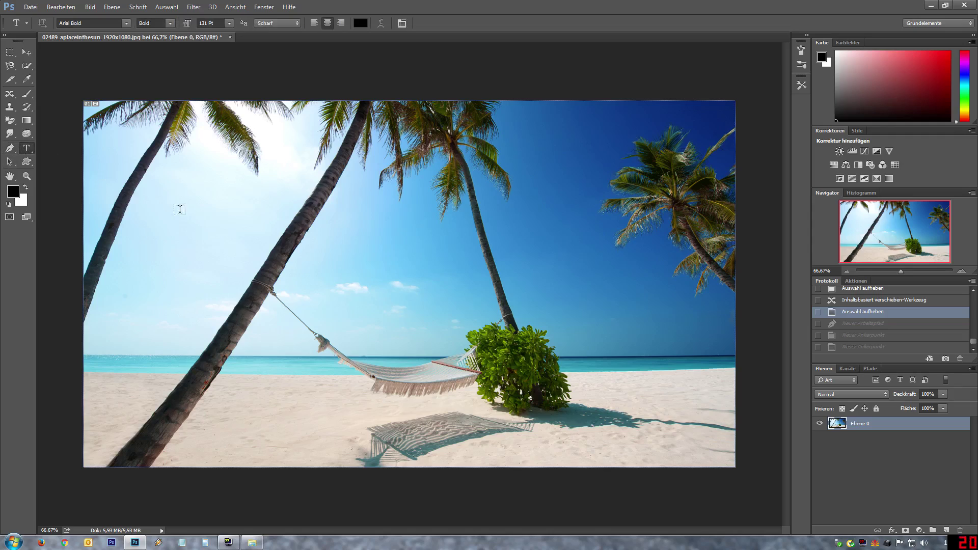
- Type 'test' in Arial Bold 131 pt across the upper sky and select it
left_click(535, 220)
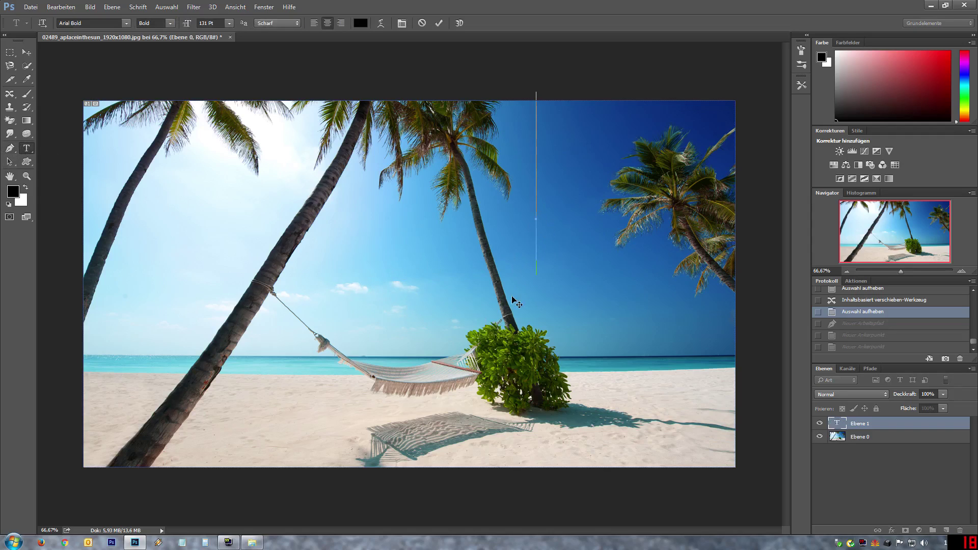
type("test")
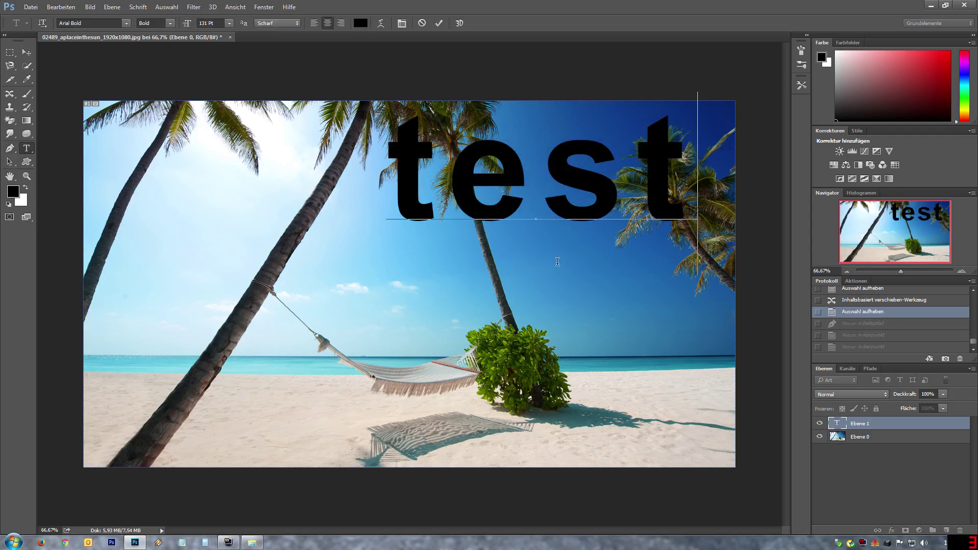
left_click_drag(693, 179, 384, 185)
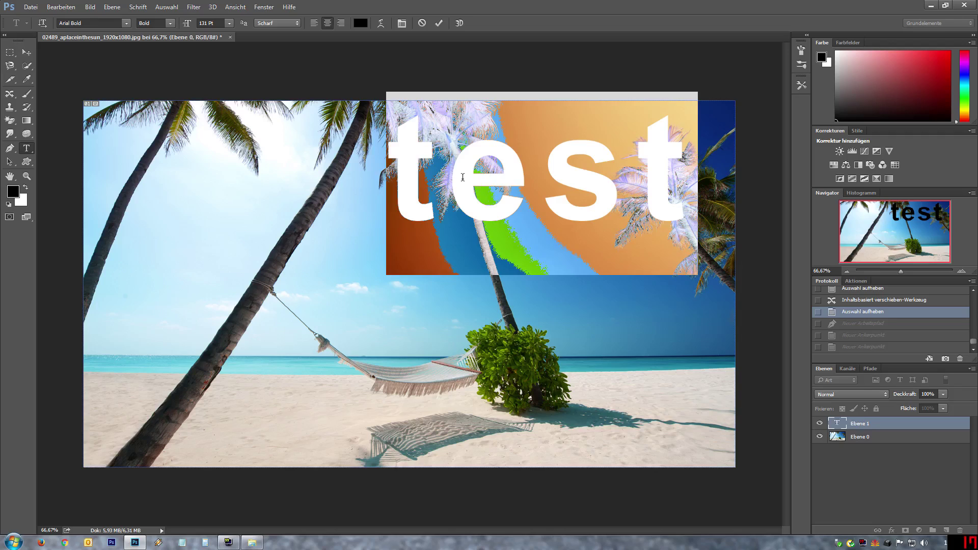
- Colour the text light sand beige (e0d2c6) sampled from the beach
left_click(360, 23)
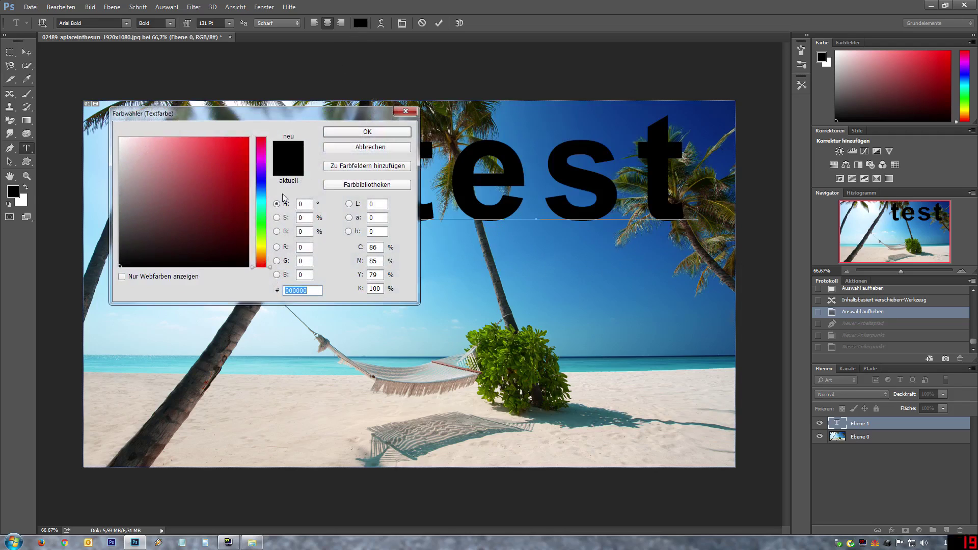
left_click(260, 176)
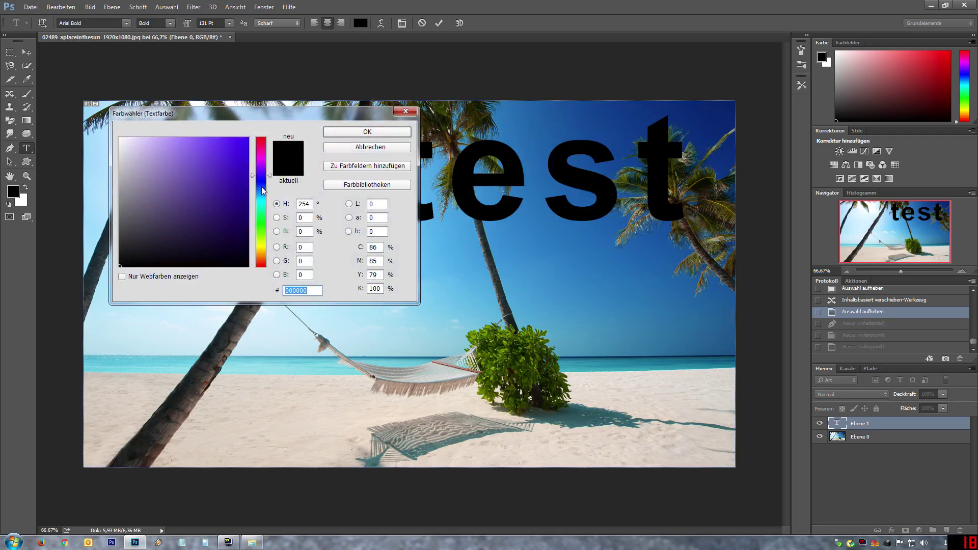
left_click(261, 147)
left_click(234, 158)
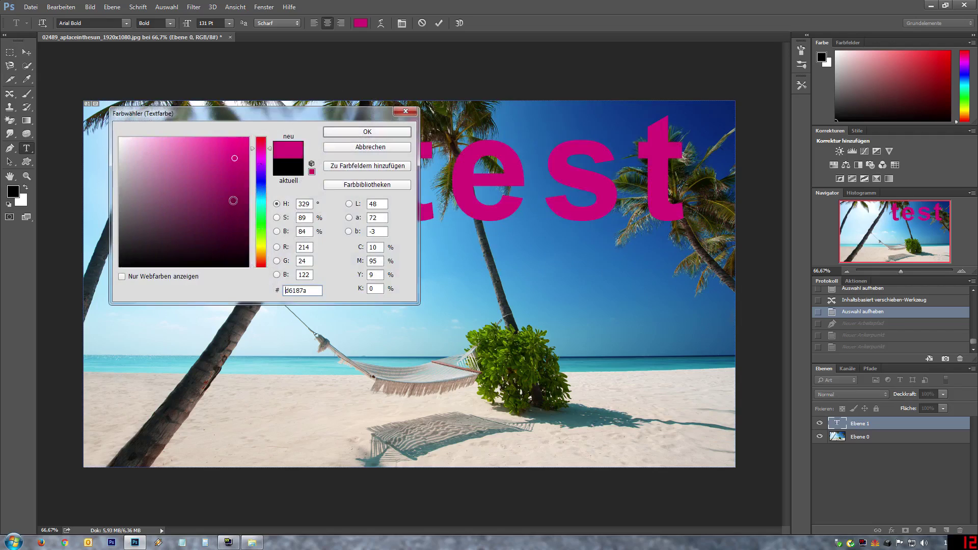
left_click(506, 353)
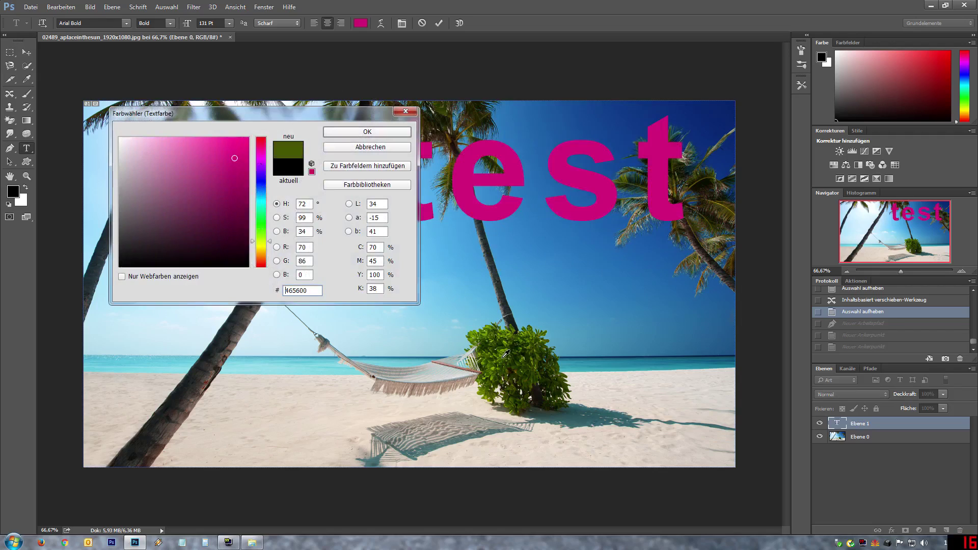
left_click(634, 419)
left_click(640, 439)
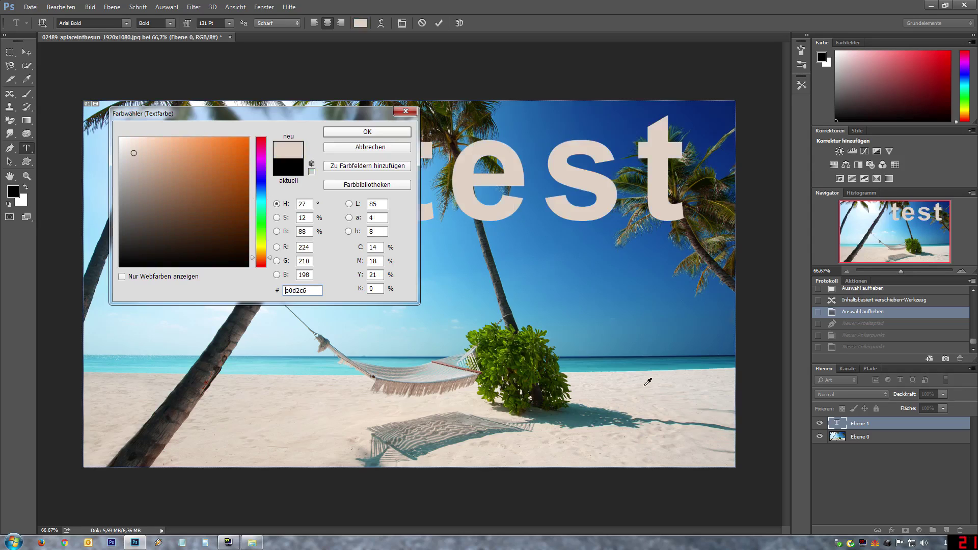
left_click(606, 405)
left_click(368, 132)
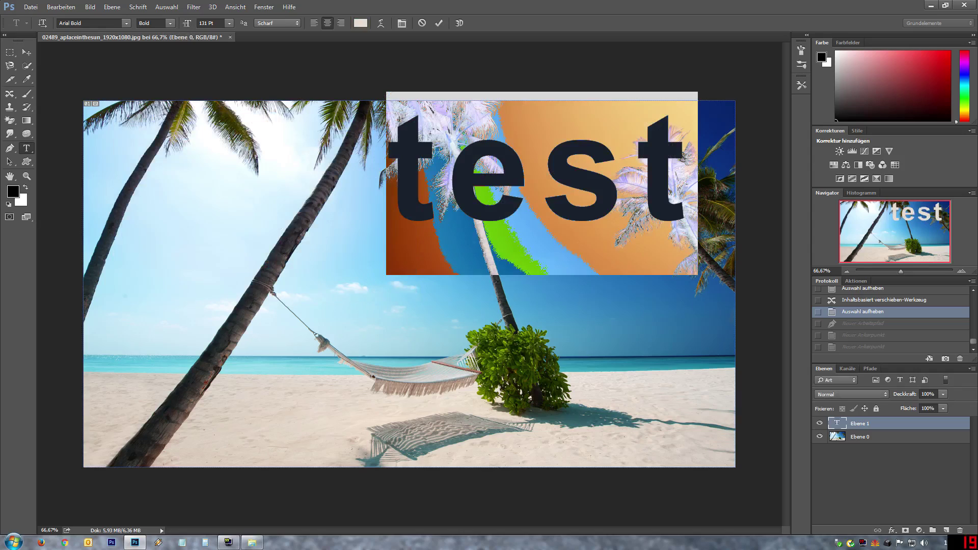
- Shrink the 'test' text from 131 pt to 44 pt and try it in different canvas spots
left_click_drag(188, 26, 170, 27)
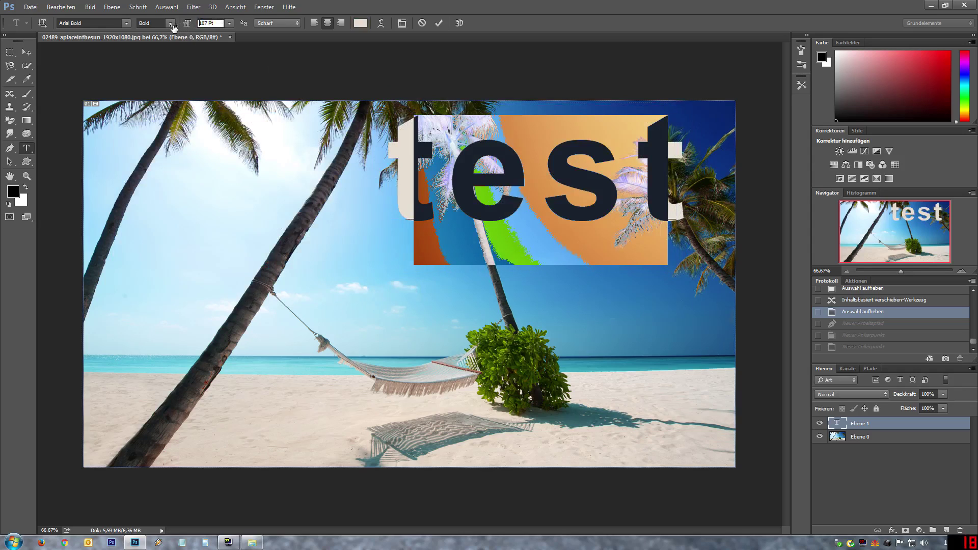
left_click_drag(170, 28, 144, 35)
type("44")
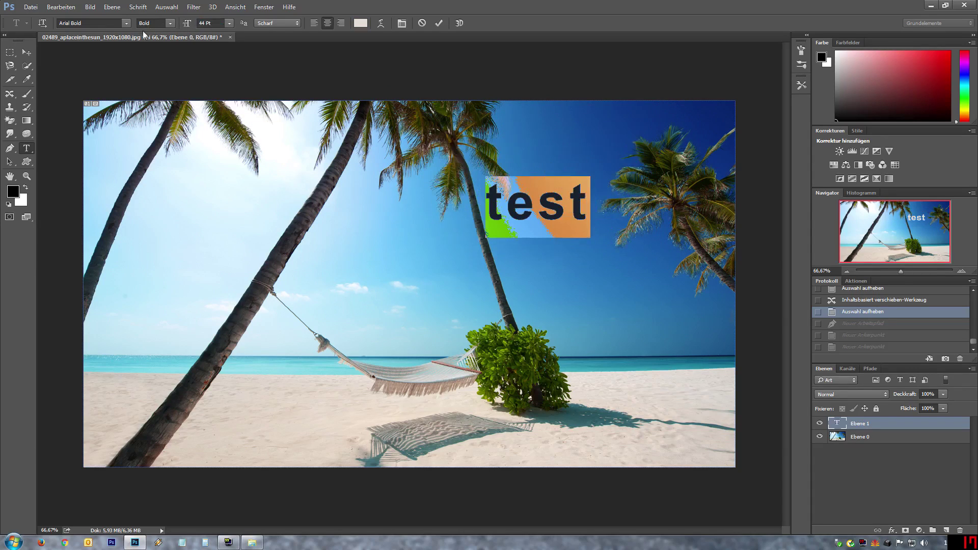
mouse_move(525, 266)
left_mouse_down()
mouse_move(632, 418)
mouse_move(240, 321)
left_mouse_up()
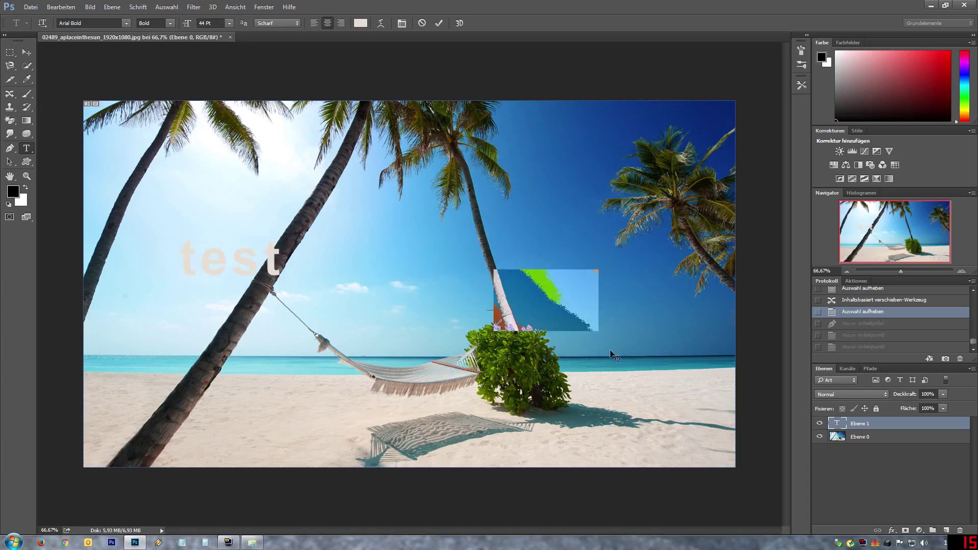
left_click_drag(236, 277, 599, 297)
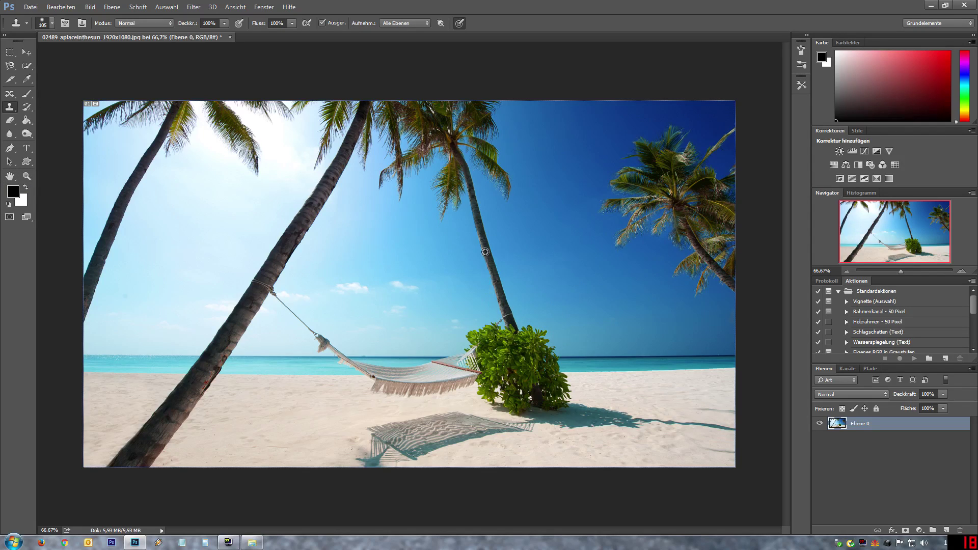
- Clone another palm-trunk section, then revert to the 'Auswahl aufheben' history state
mouse_move(517, 245)
left_mouse_down()
mouse_move(507, 209)
mouse_move(559, 365)
left_mouse_up()
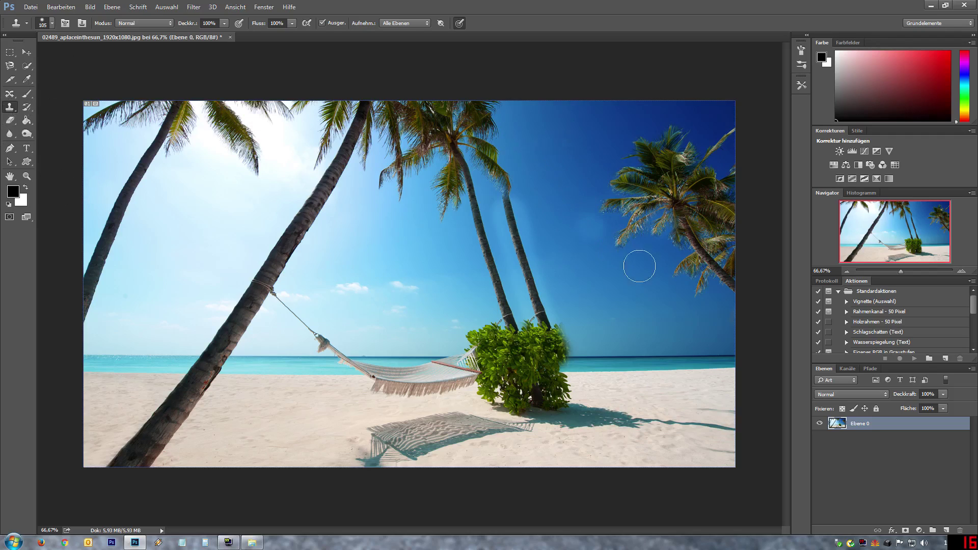
left_click(827, 281)
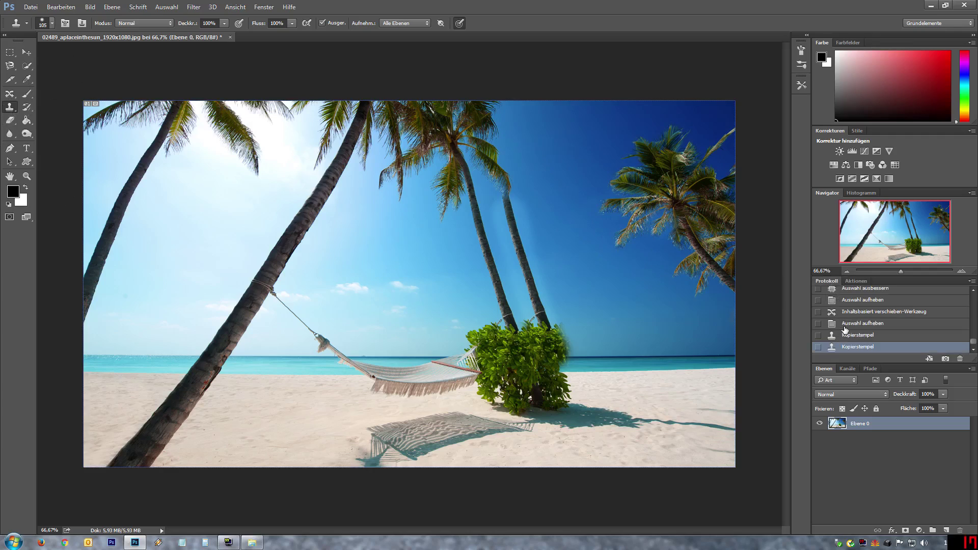
left_click(844, 325)
left_click(25, 111)
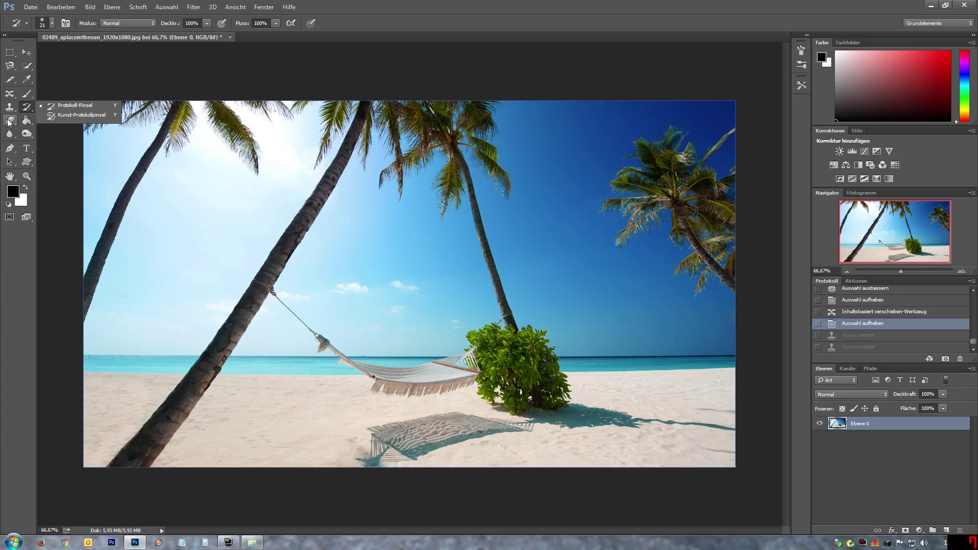
left_click(10, 120)
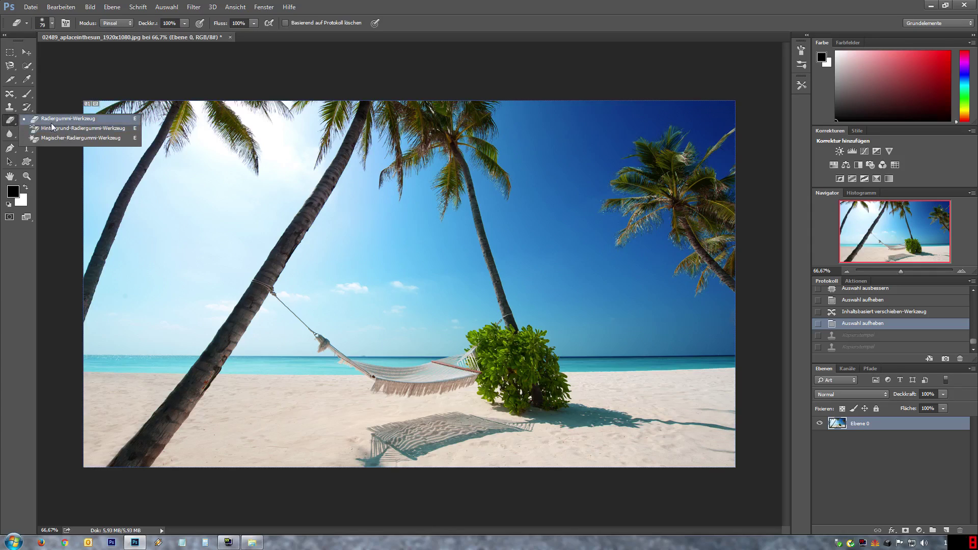
left_click(52, 122)
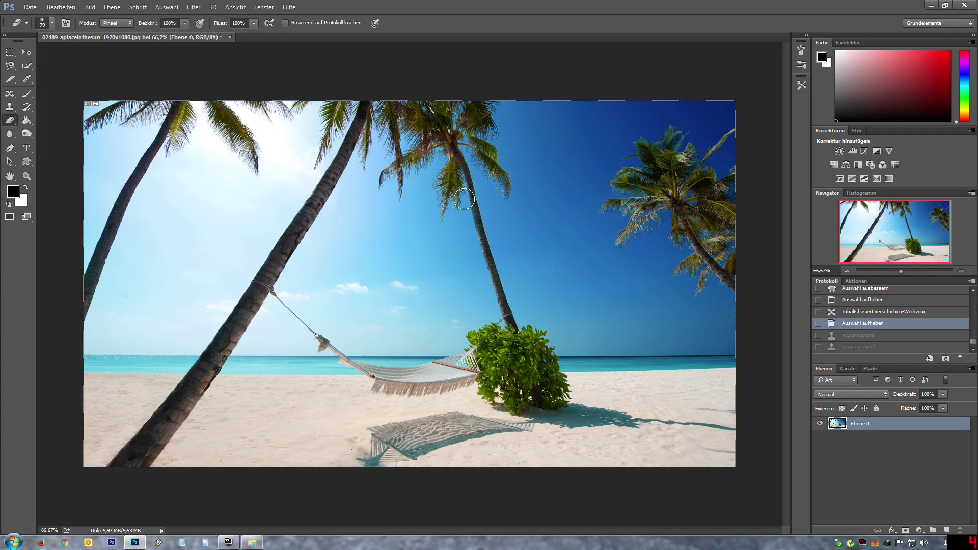
left_click_drag(488, 228, 492, 294)
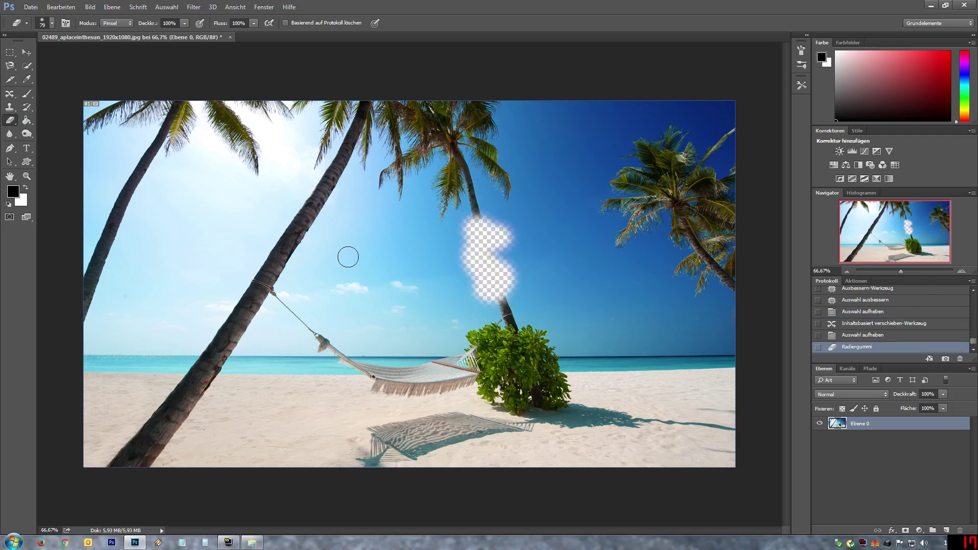
left_click(842, 336)
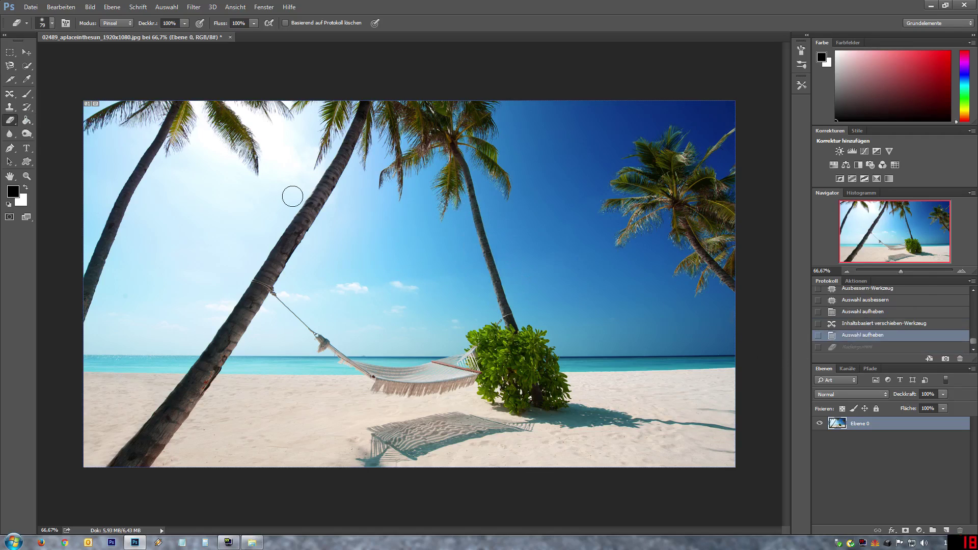
right_click(11, 125)
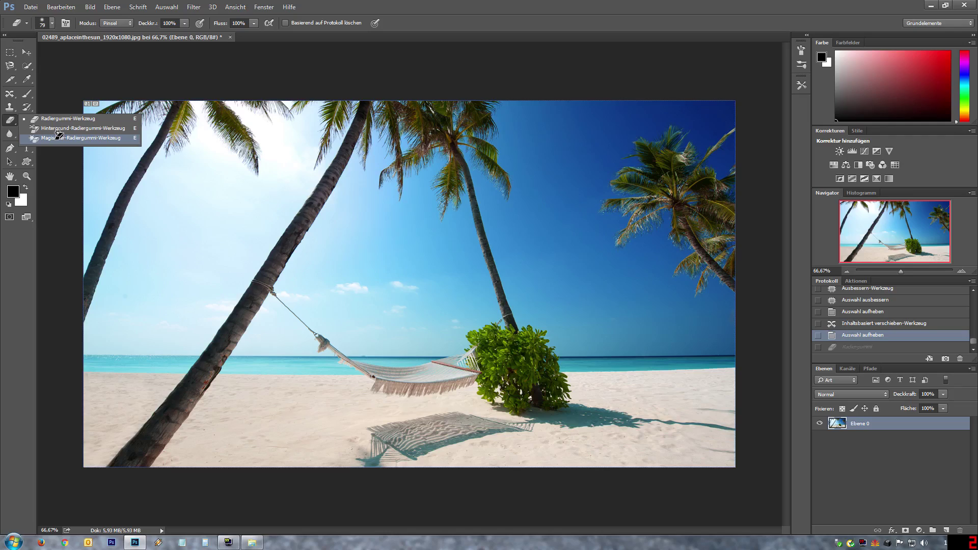
left_click(58, 136)
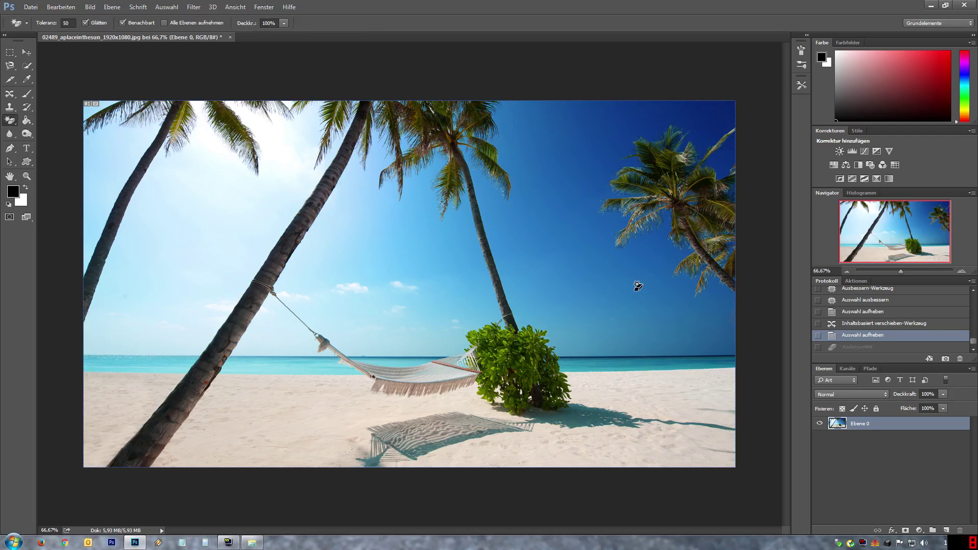
key("alt")
left_click(619, 272, "alt")
left_click(643, 274)
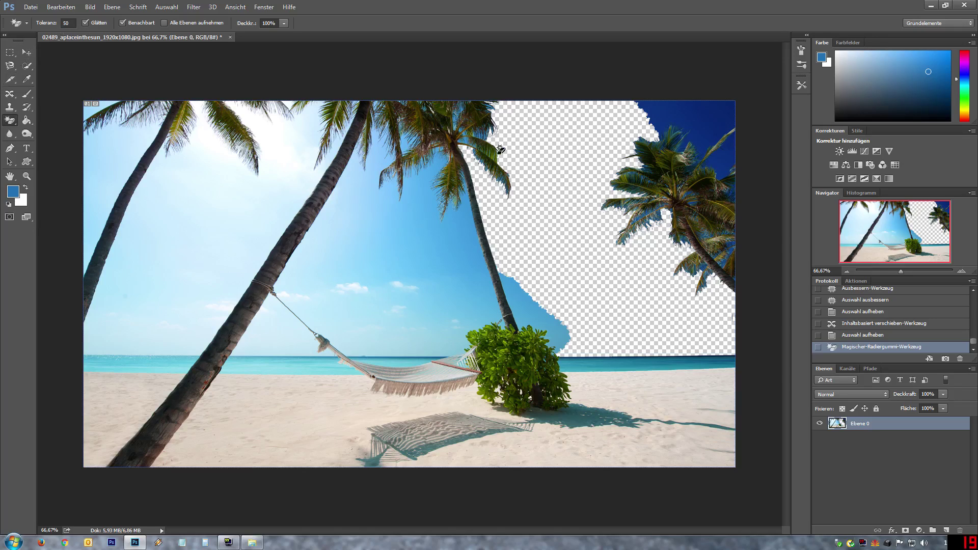
left_click(836, 335)
left_click(68, 23)
type("1")
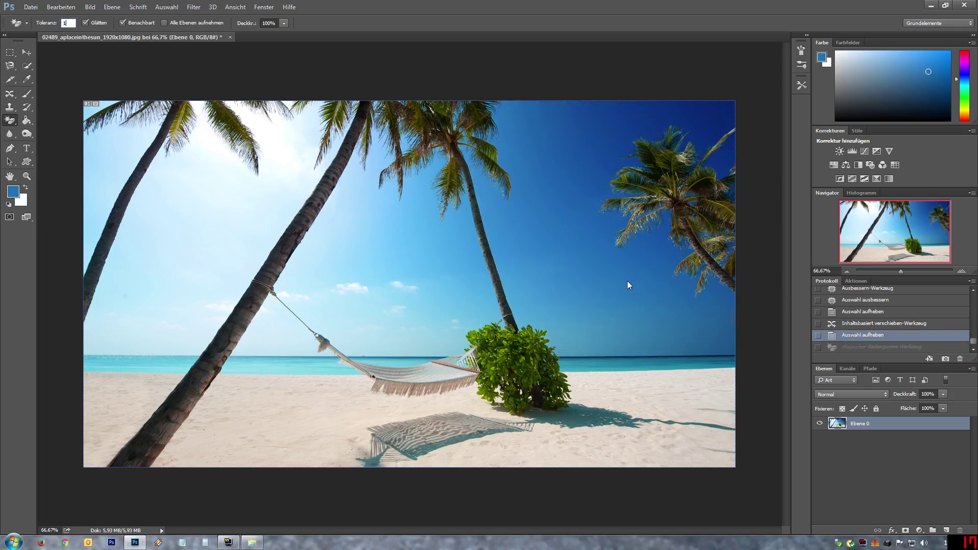
left_click(628, 281)
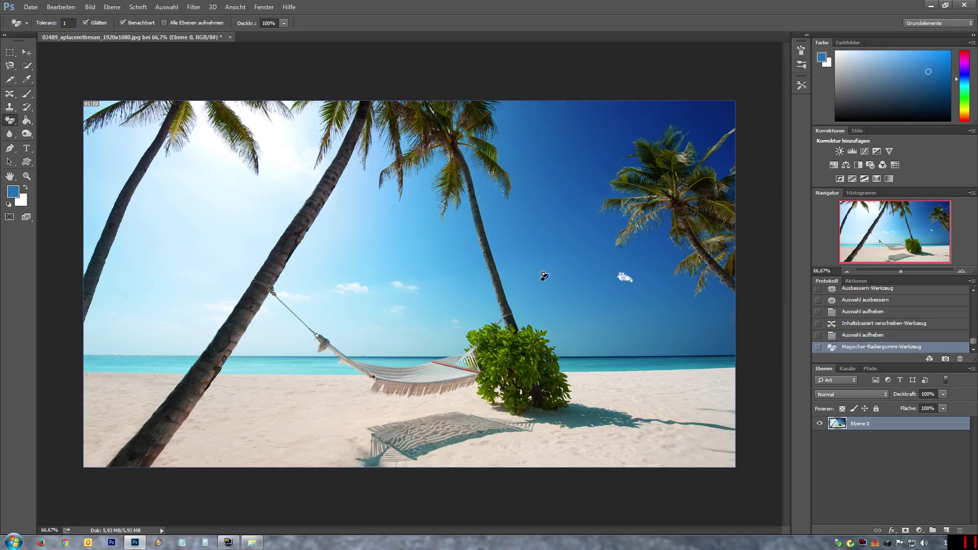
left_click(830, 336)
left_click(68, 23)
type("100")
left_click(585, 263)
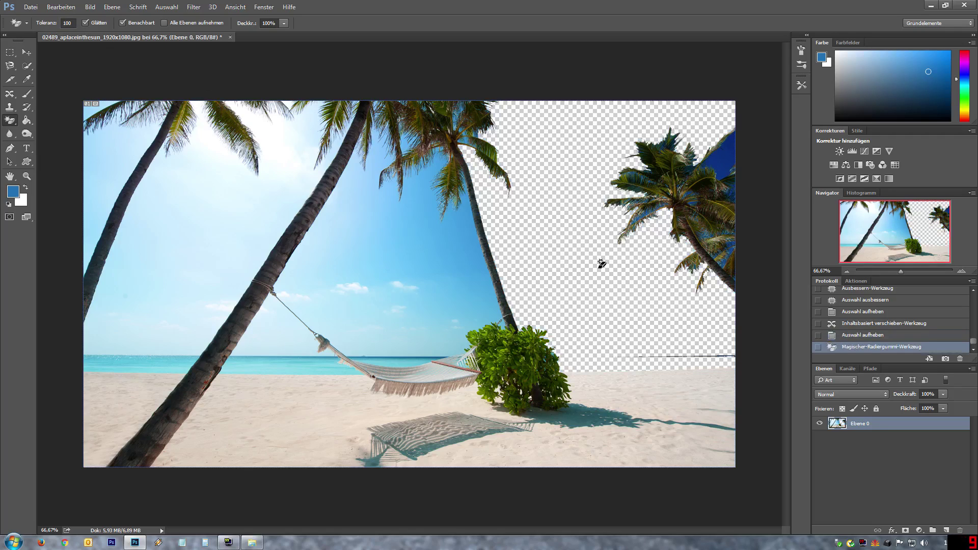
left_click(861, 335)
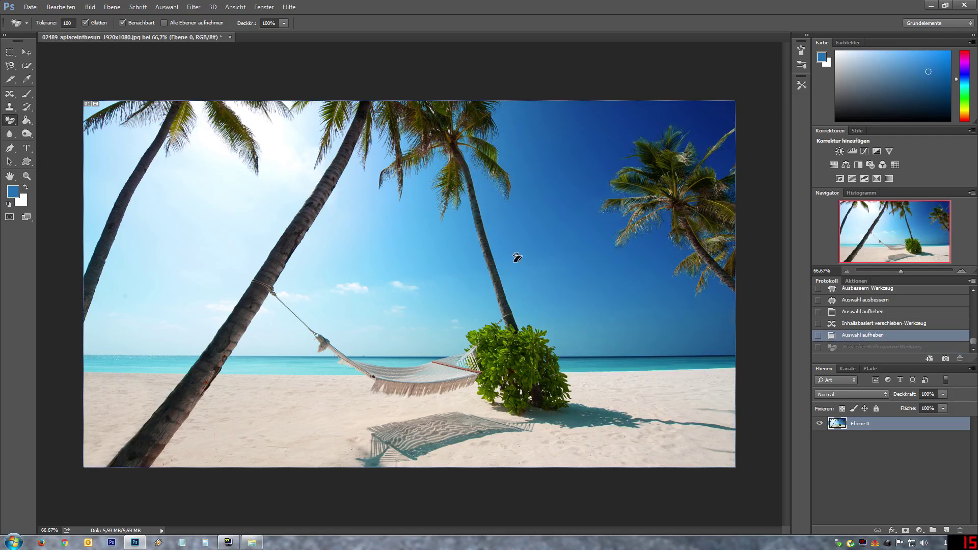
- Select the Paint Bucket and set the foreground colour to bright red
left_click(24, 123)
left_click(24, 123)
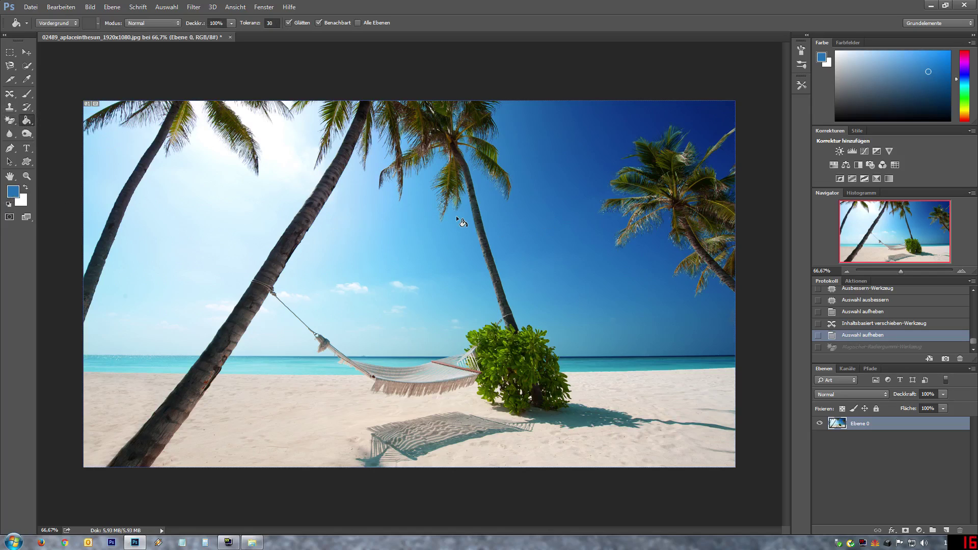
left_click(17, 197)
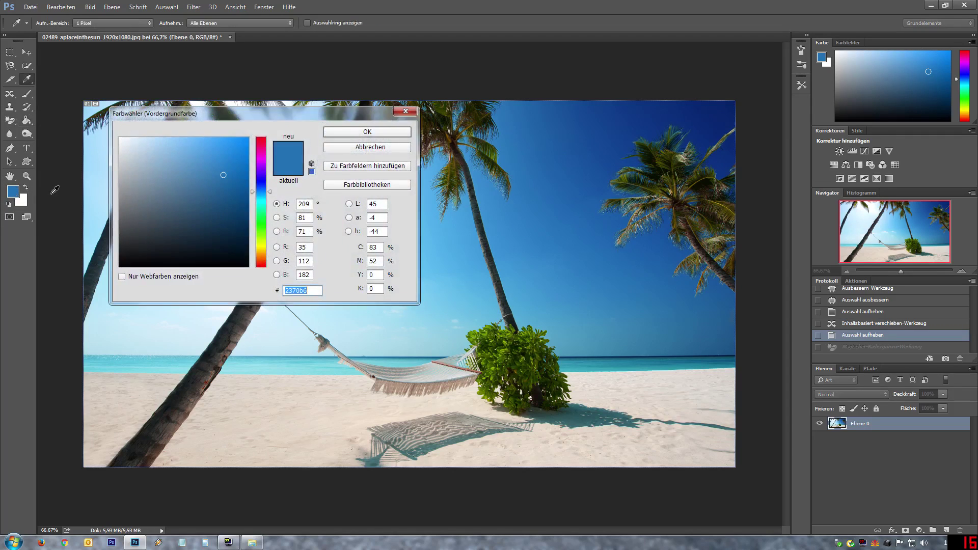
left_click(261, 138)
left_click_drag(239, 168, 245, 140)
left_click(367, 132)
key("g")
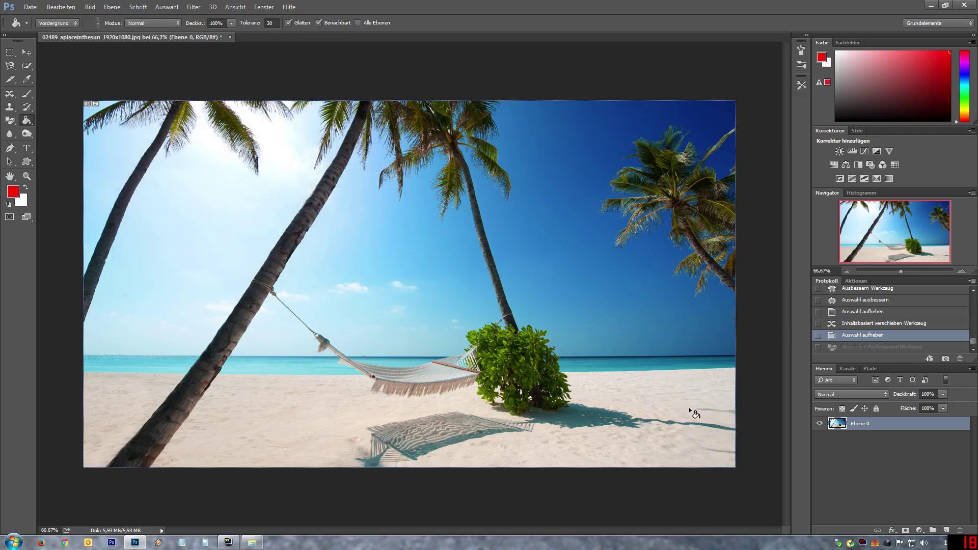
- Test red fills on the beach and sky, undoing each to restore the photo
left_click(690, 408)
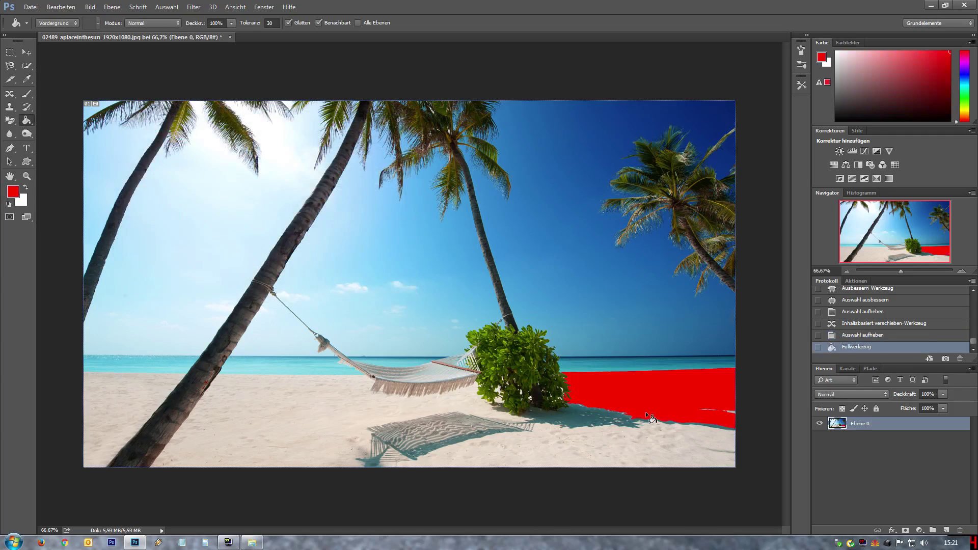
key("ctrl+z")
left_click(667, 324)
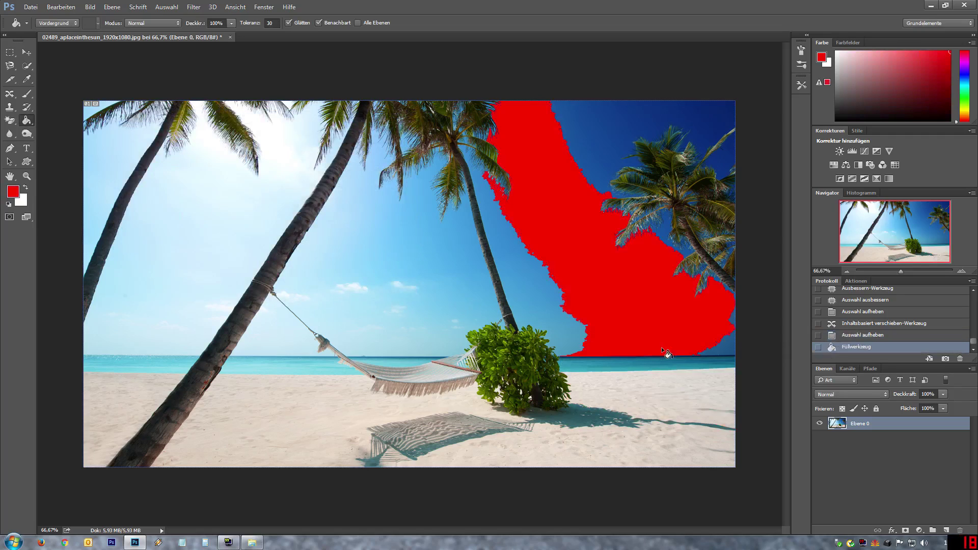
left_click(818, 335)
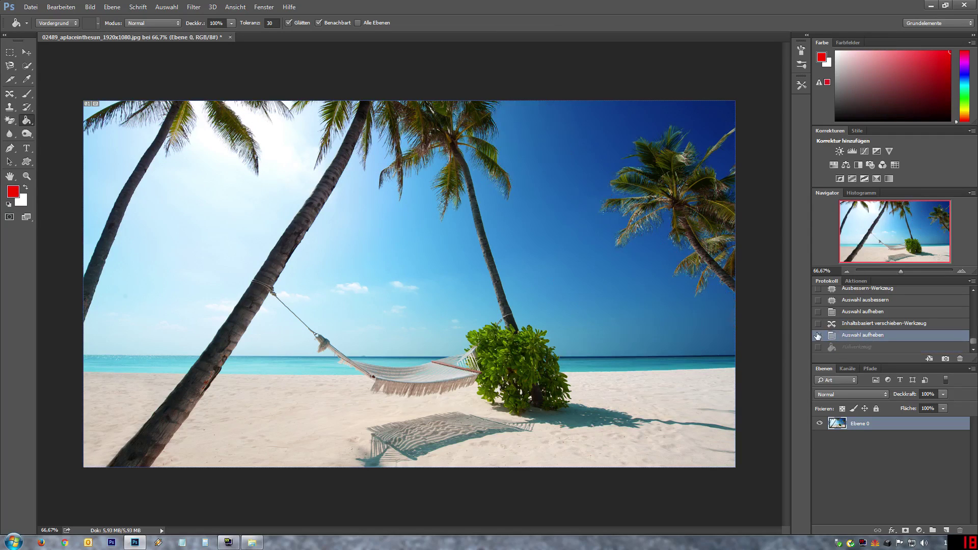
right_click(26, 116)
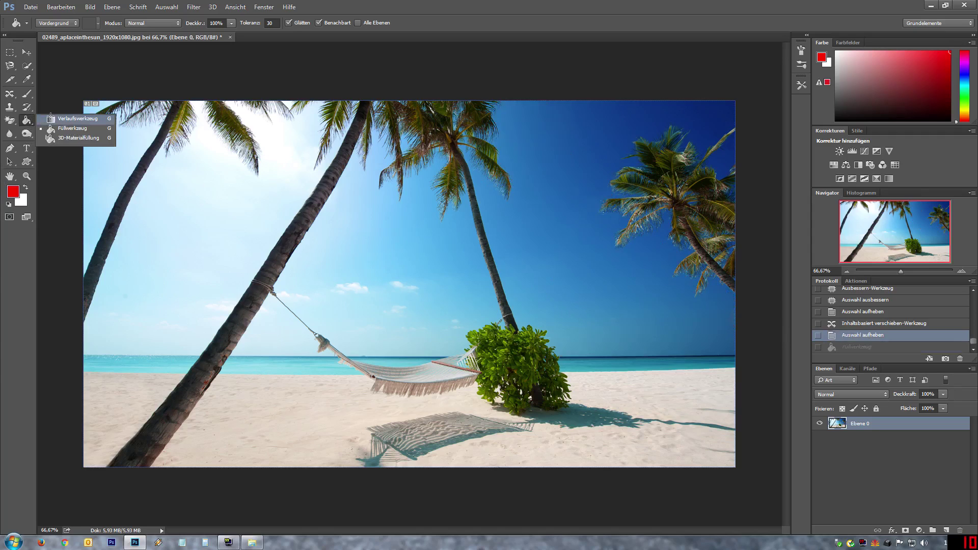
- Apply a Sepia Antik gradient across the canvas with default black/white colours, then undo it
left_click(50, 119)
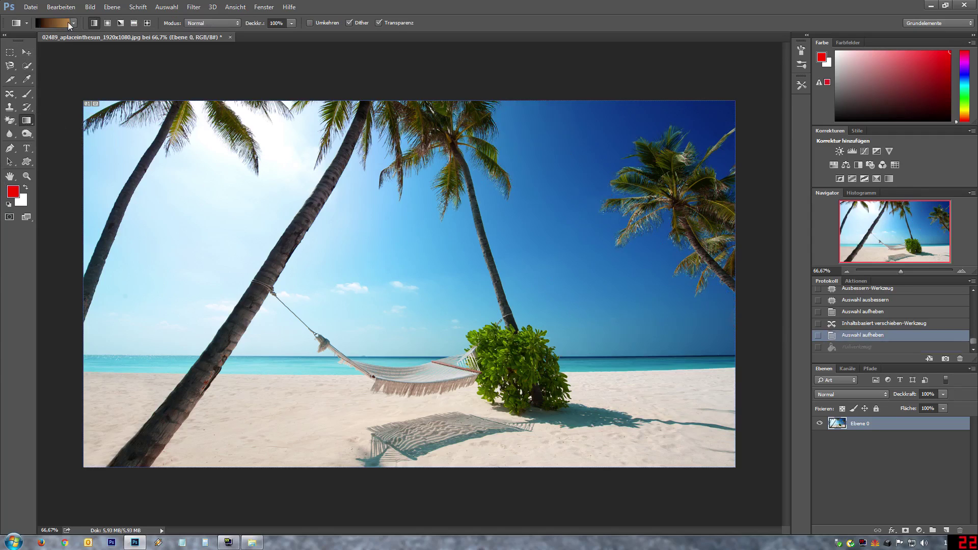
left_click(68, 22)
left_click(895, 59)
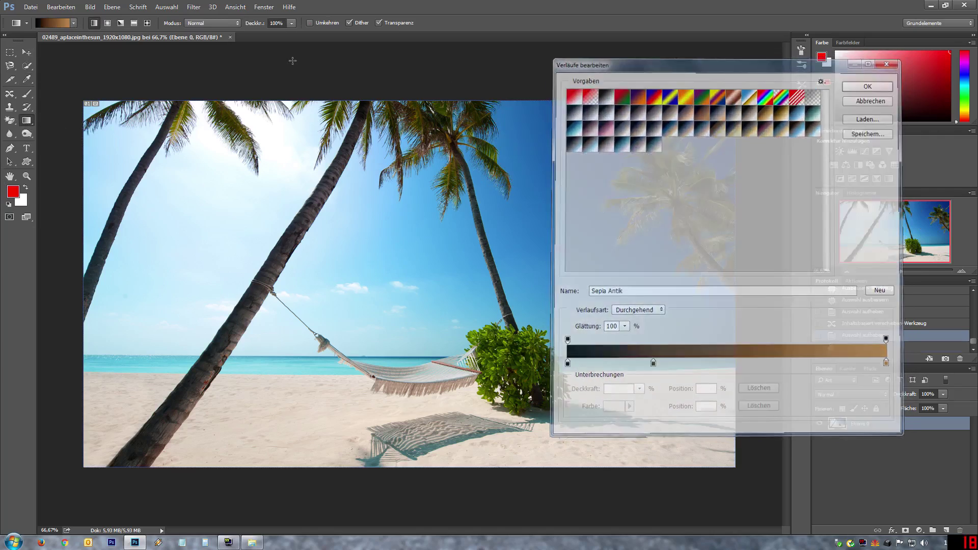
key("d")
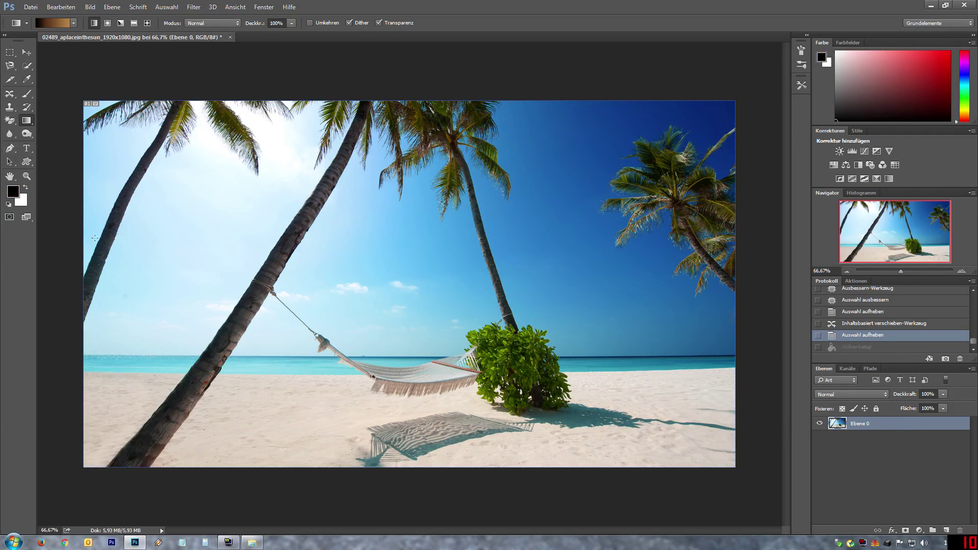
left_click_drag(90, 259, 730, 265)
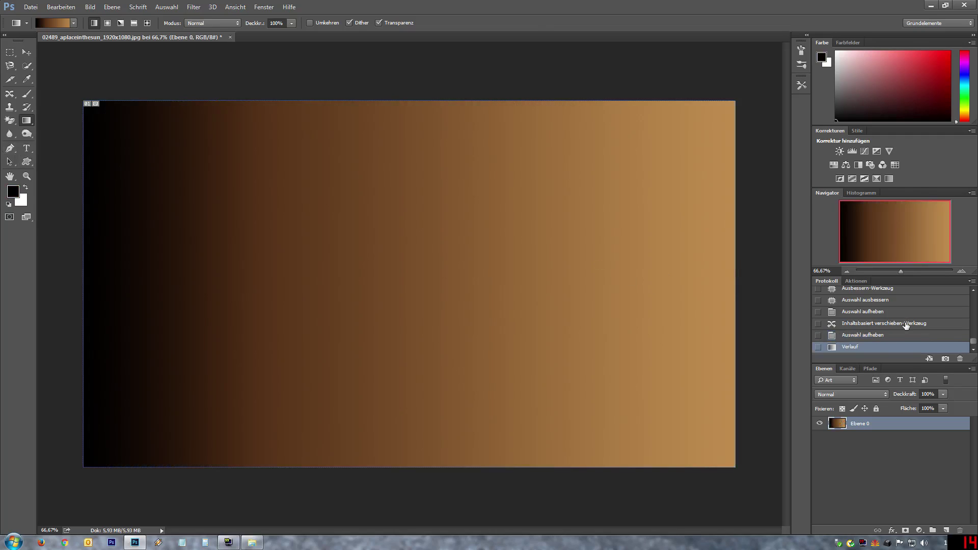
left_click(870, 336)
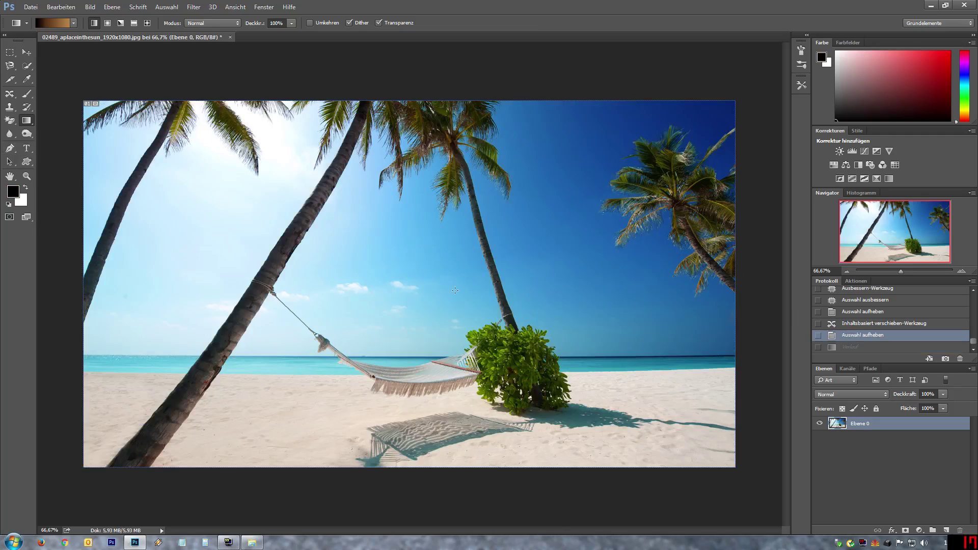